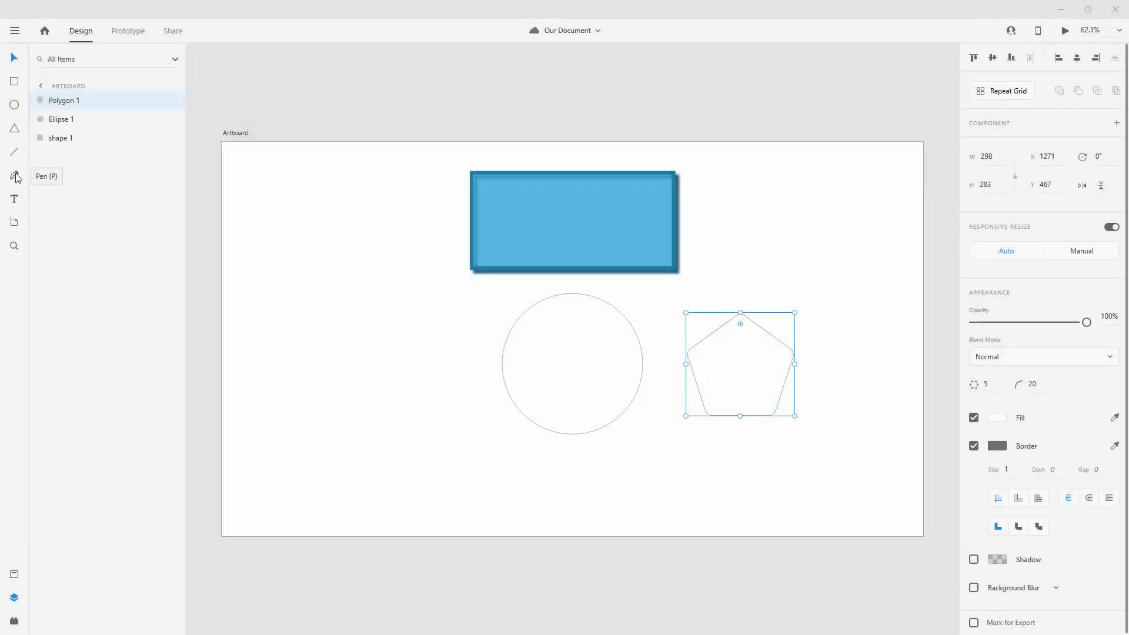
Draw a closed four-anchor Pen path left of the circle and exit drawing mode
left_click(15, 177)
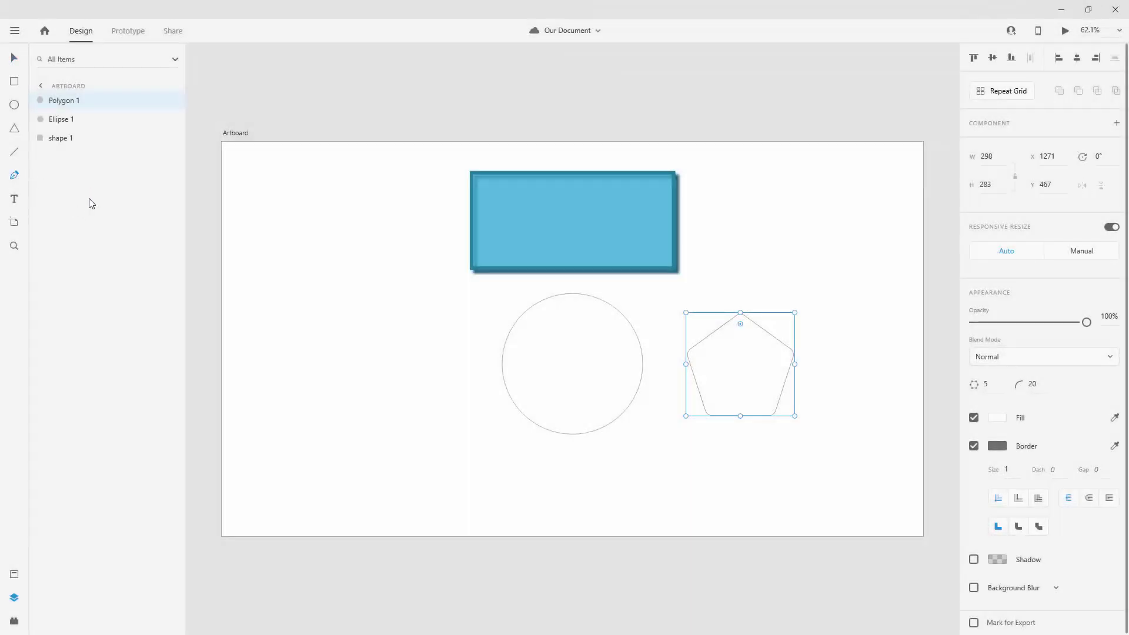
left_click(291, 210)
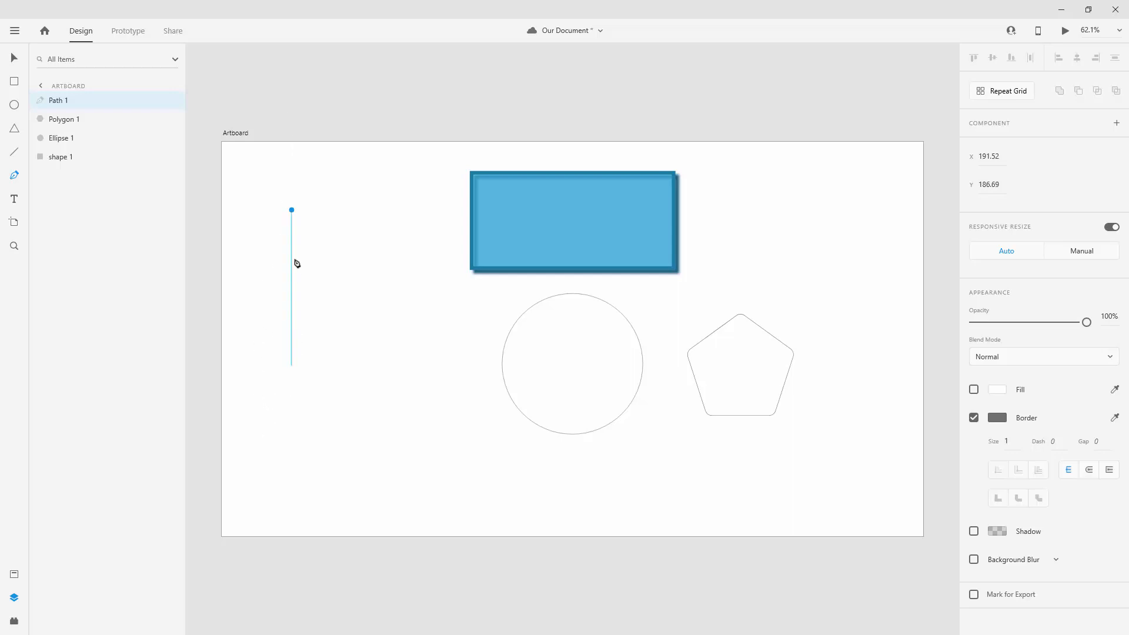
left_click(270, 362)
left_click(416, 429)
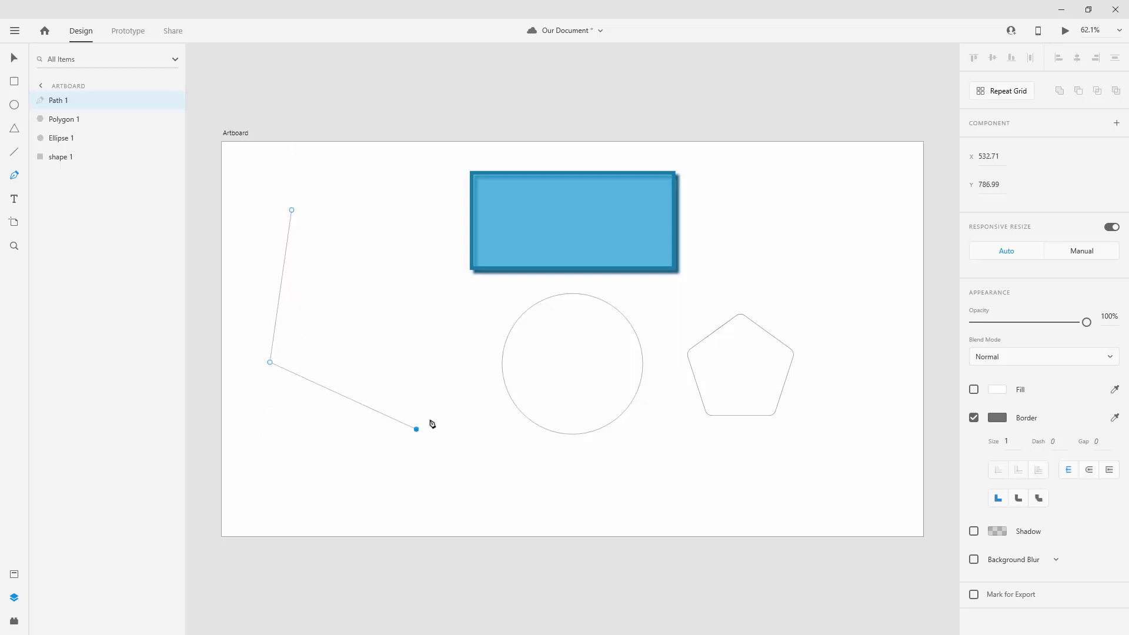
left_click(433, 264)
left_click(292, 211)
key("Escape")
Drag the top-left anchor lower, test a smooth curve on it, then flatten the top edge back
mouse_move(292, 210)
left_mouse_down()
mouse_move(361, 331)
mouse_move(310, 275)
left_mouse_up()
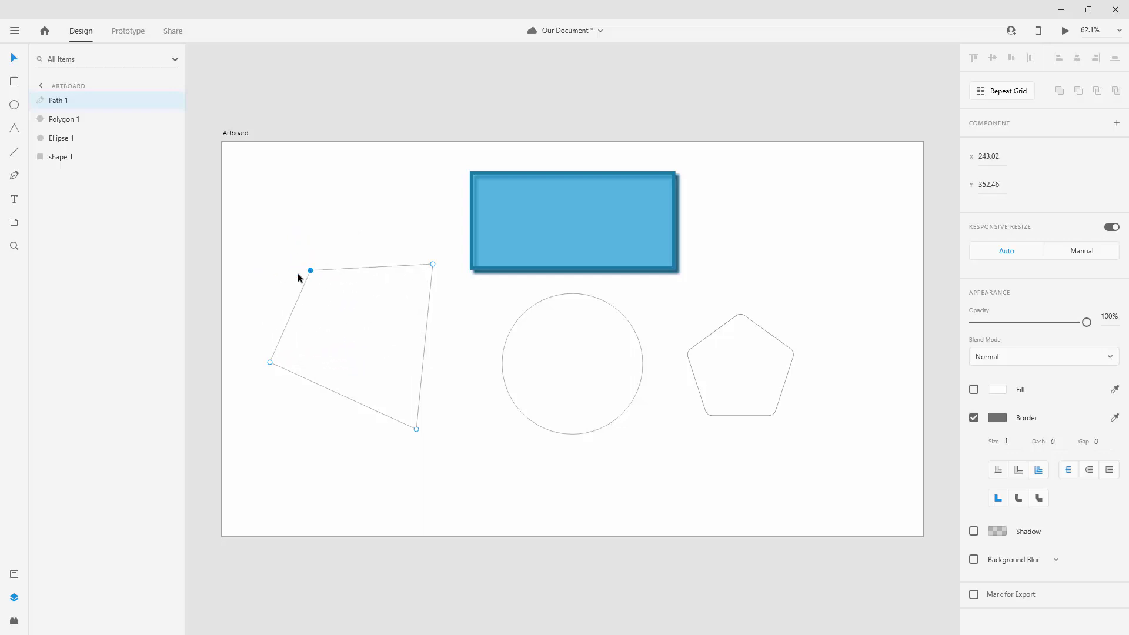
scroll(298, 277, "up", 2)
scroll(297, 278, "down", 1)
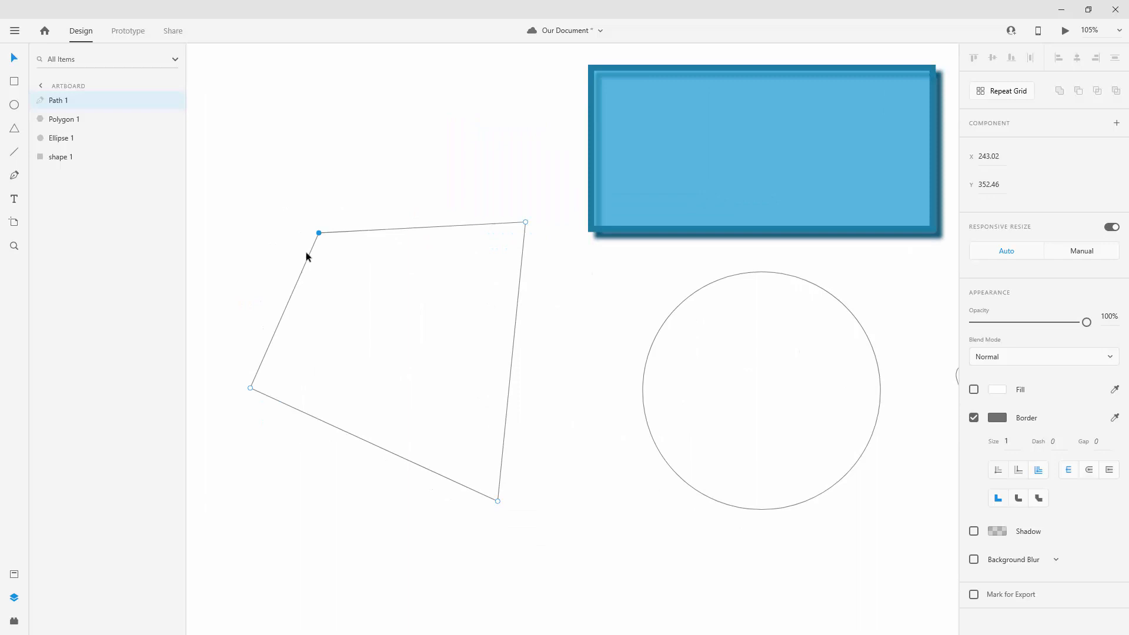
double_click(319, 234)
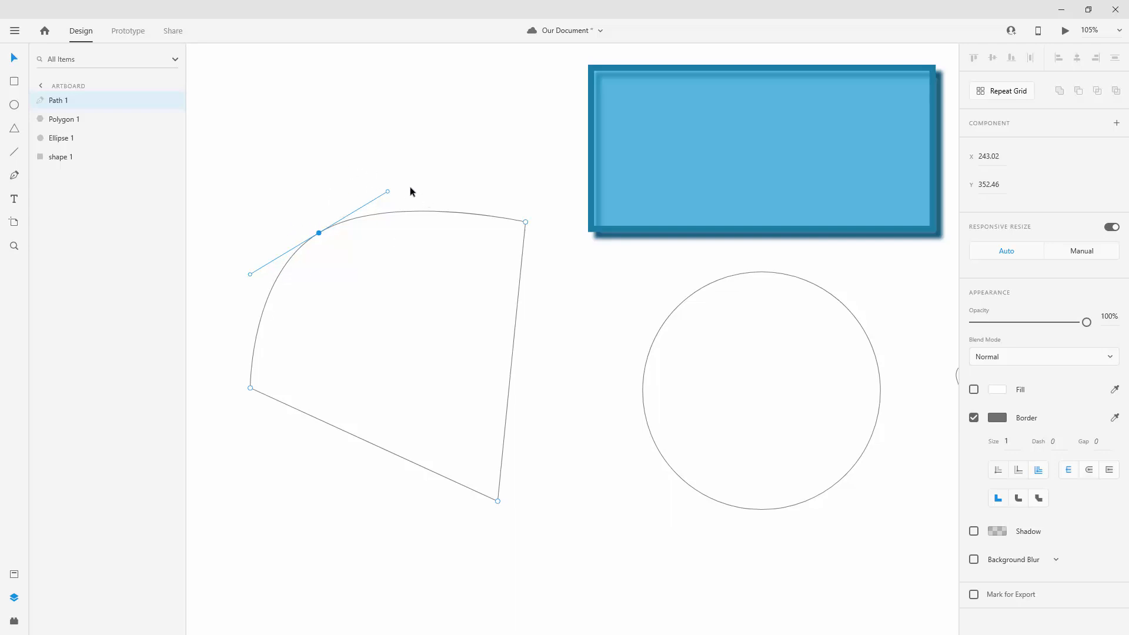
left_click_drag(387, 192, 385, 323)
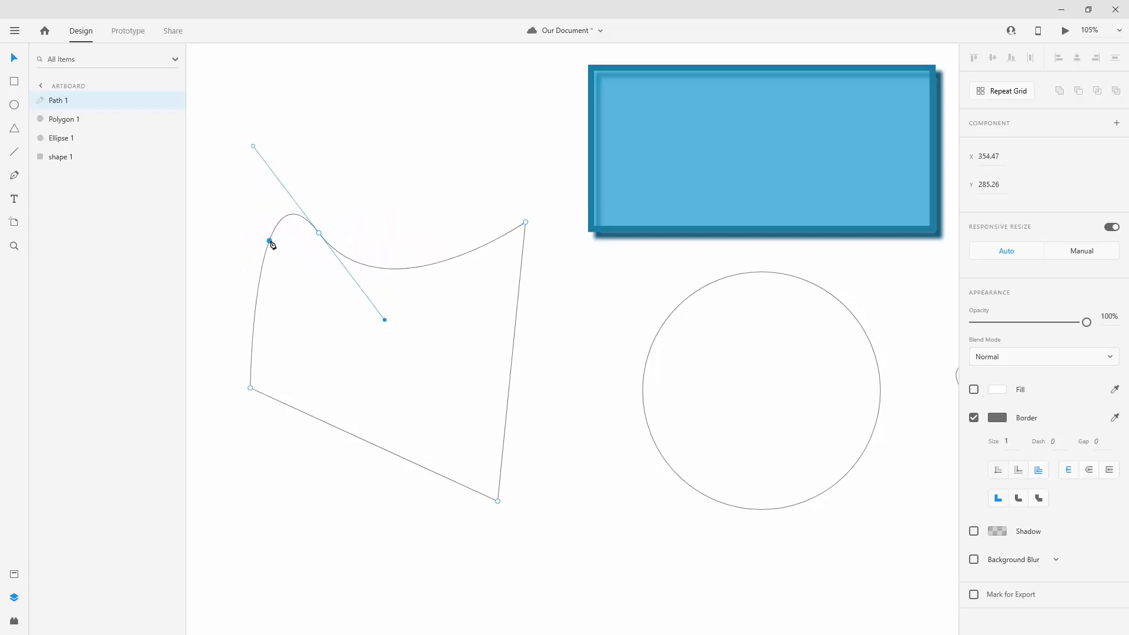
key("ctrl+z")
left_click_drag(252, 277, 318, 233)
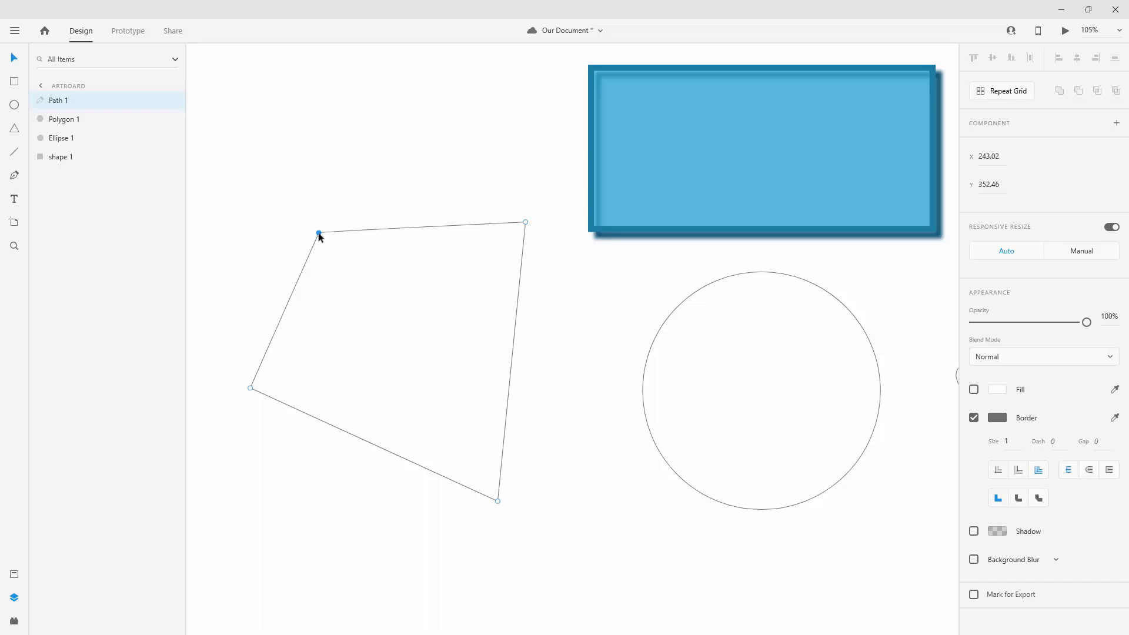
Make a corner a smooth curve point and give the path Round Cap line ends
double_click(320, 234)
mouse_move(1086, 322)
left_mouse_down()
mouse_move(1018, 323)
mouse_move(1089, 323)
left_mouse_up()
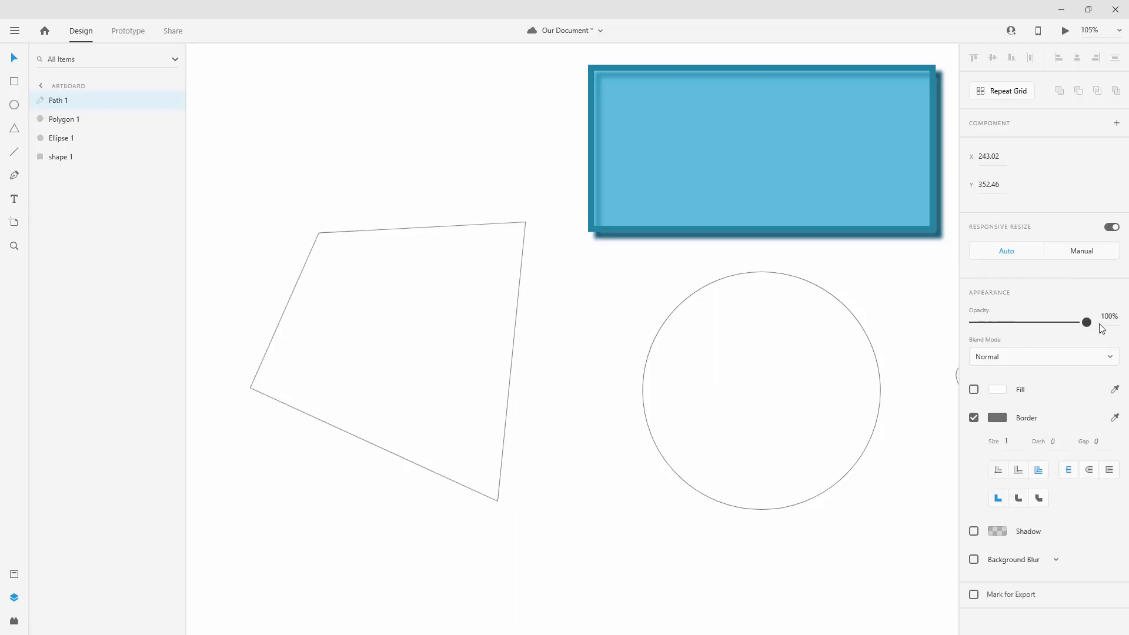
left_click(1092, 475)
scroll(523, 210, "up", 5)
scroll(526, 230, "up", 5)
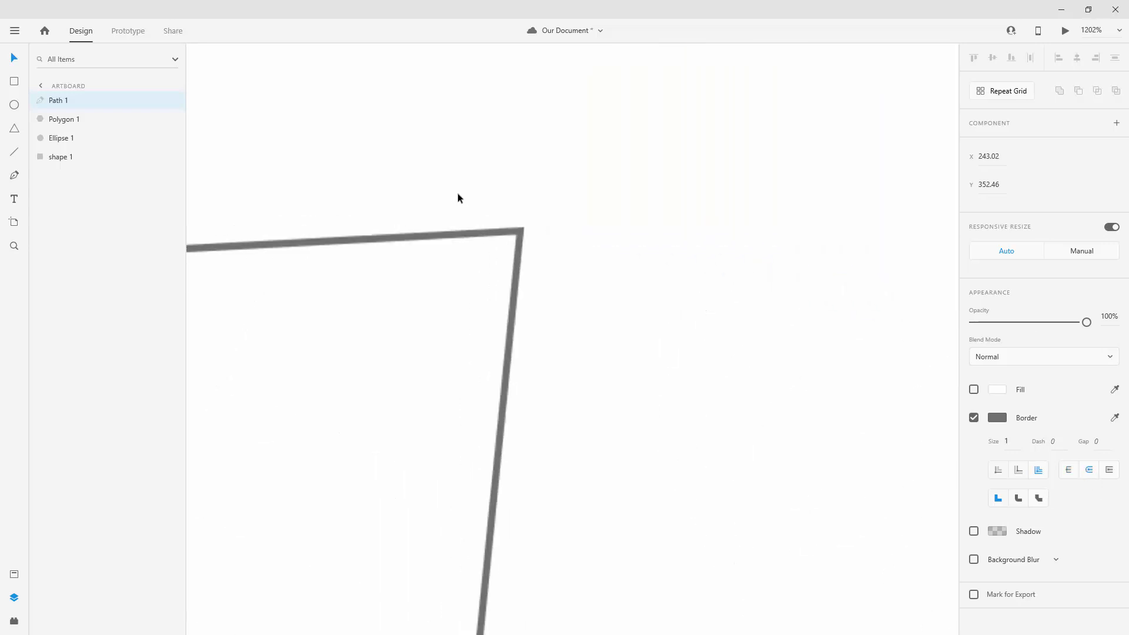
scroll(460, 197, "up", 5)
scroll(530, 253, "up", 5)
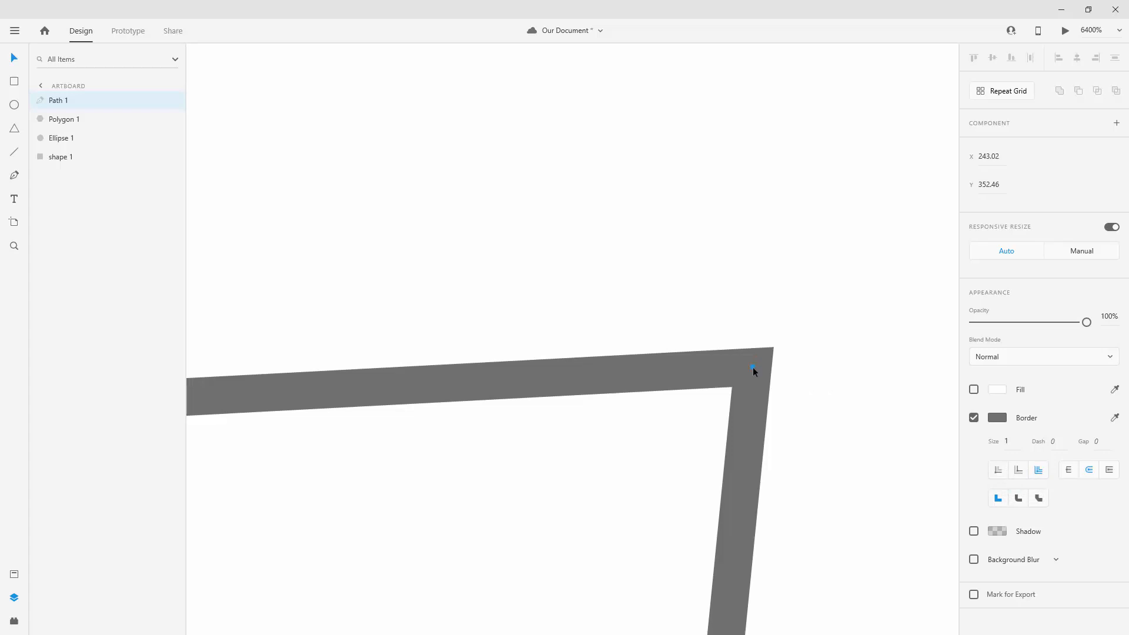
scroll(753, 366, "down", 3)
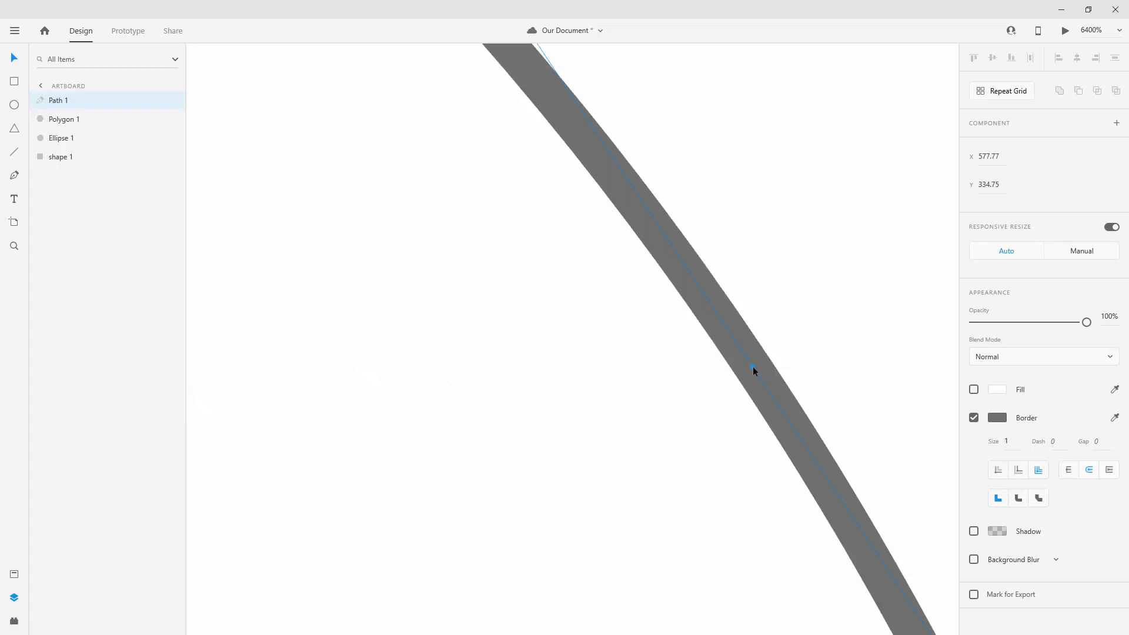
scroll(753, 366, "down", 3)
scroll(750, 369, "down", 5)
scroll(754, 318, "down", 2)
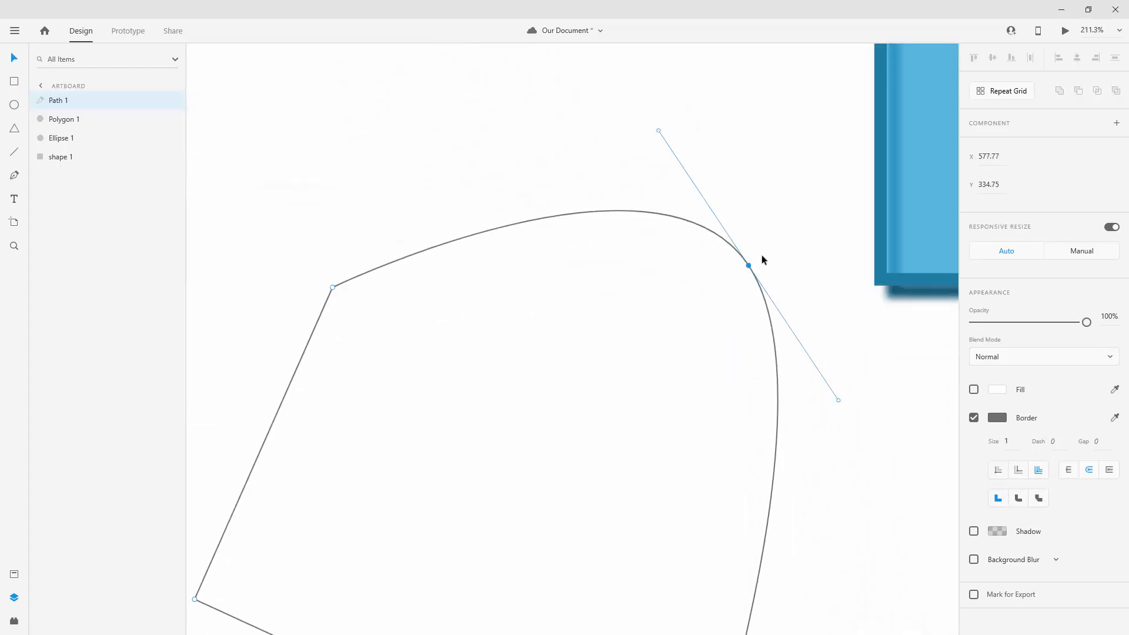
scroll(761, 255, "down", 3)
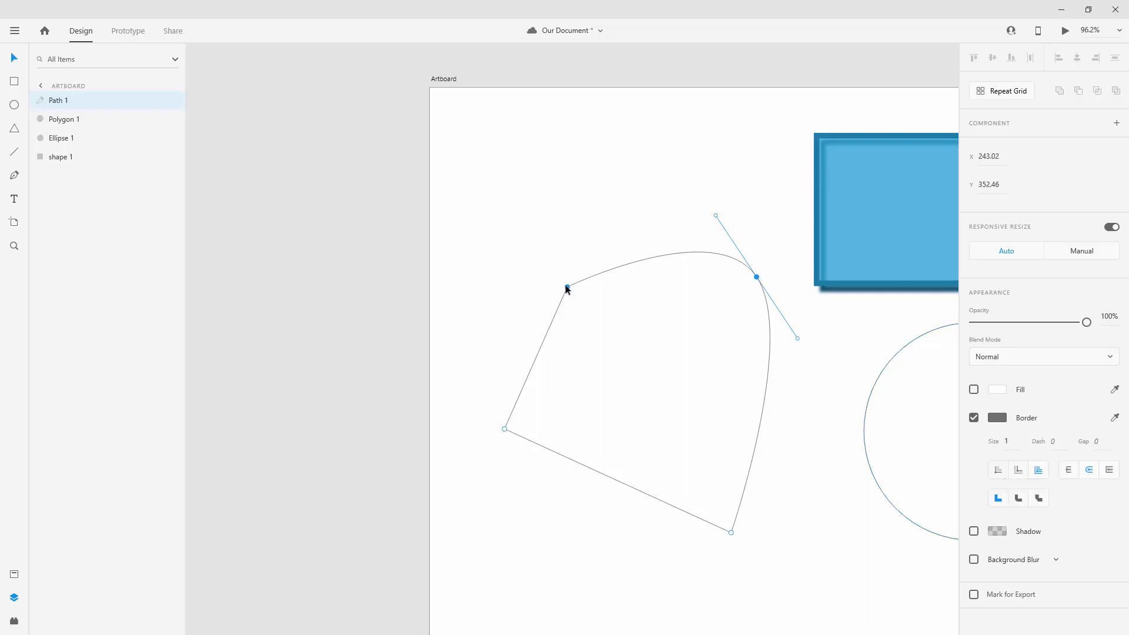
Smooth the upper-left, left and bottom anchors and pull the bottom one up toward the middle
double_click(566, 288)
double_click(505, 430)
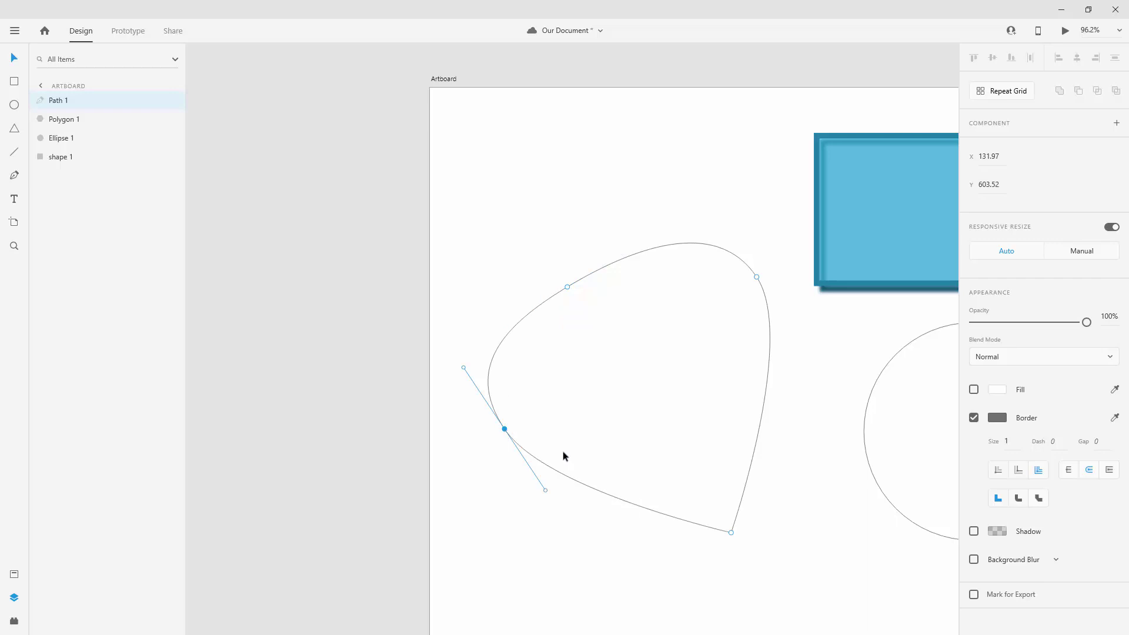
double_click(730, 533)
left_click_drag(731, 533, 653, 393)
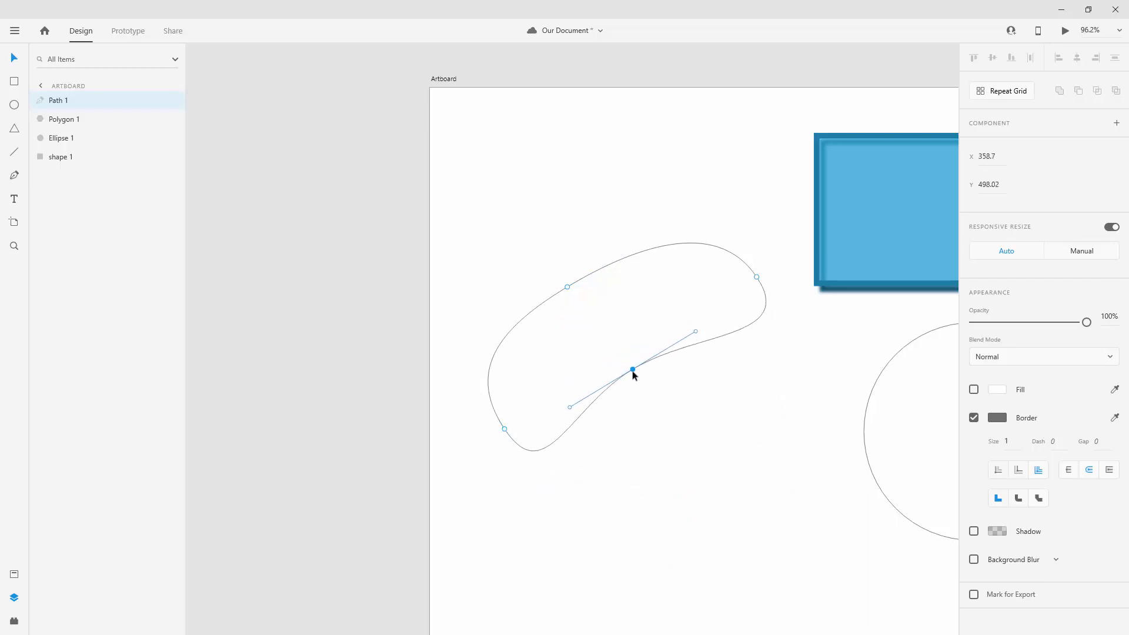
Reposition the upper-left anchor and its handle, add a lower-edge anchor and round the bottom
left_click(568, 288)
left_click_drag(567, 289, 607, 304)
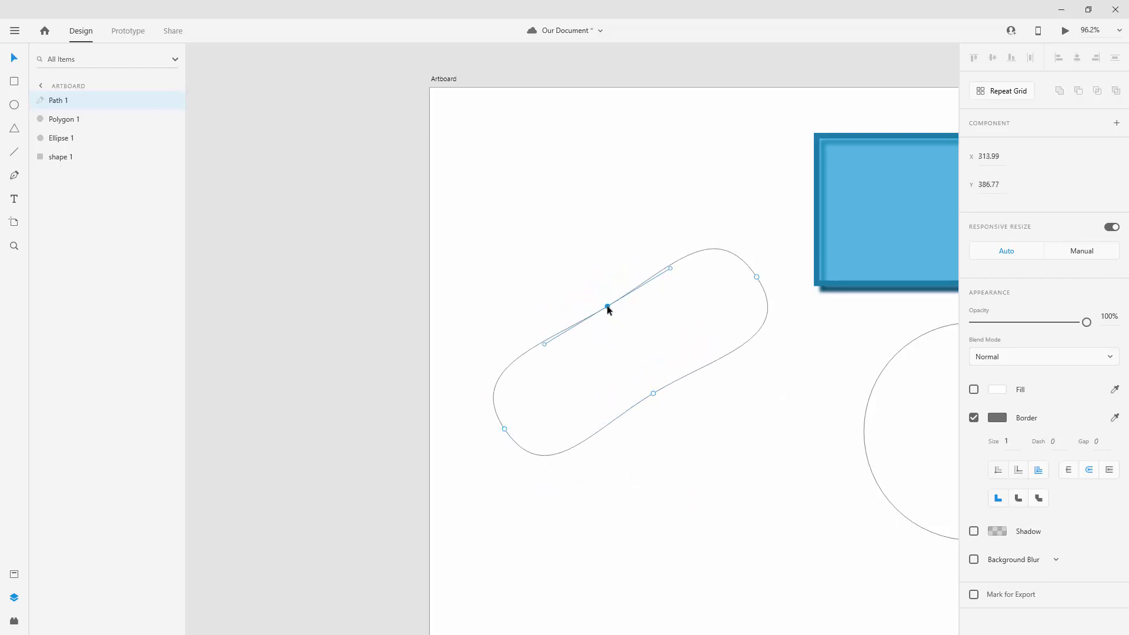
left_click_drag(540, 339, 648, 381)
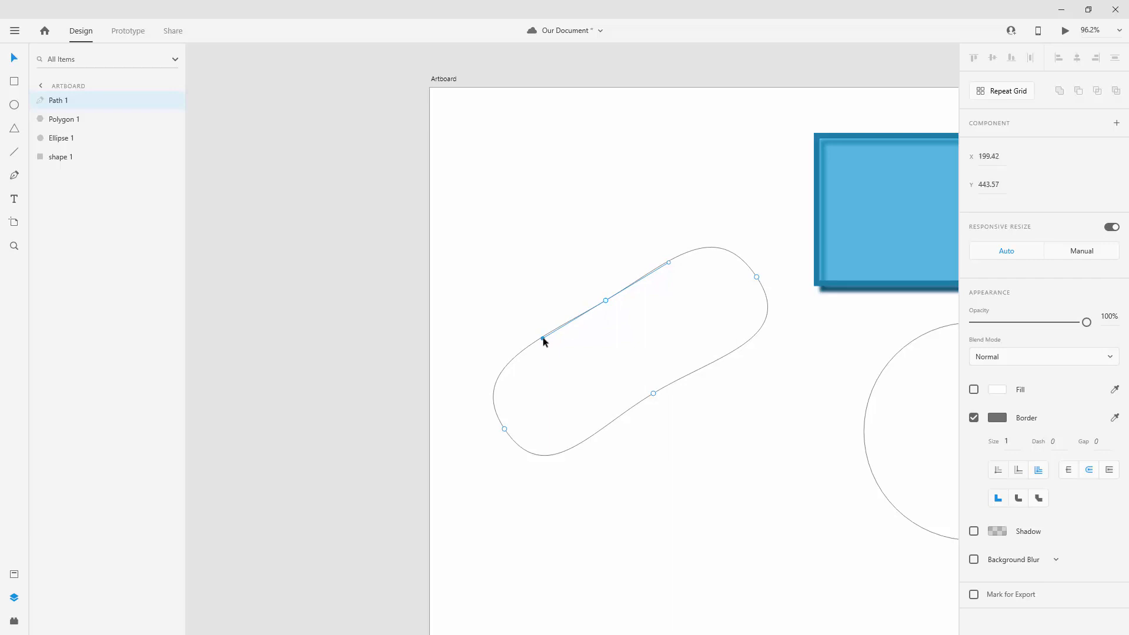
left_click(503, 428)
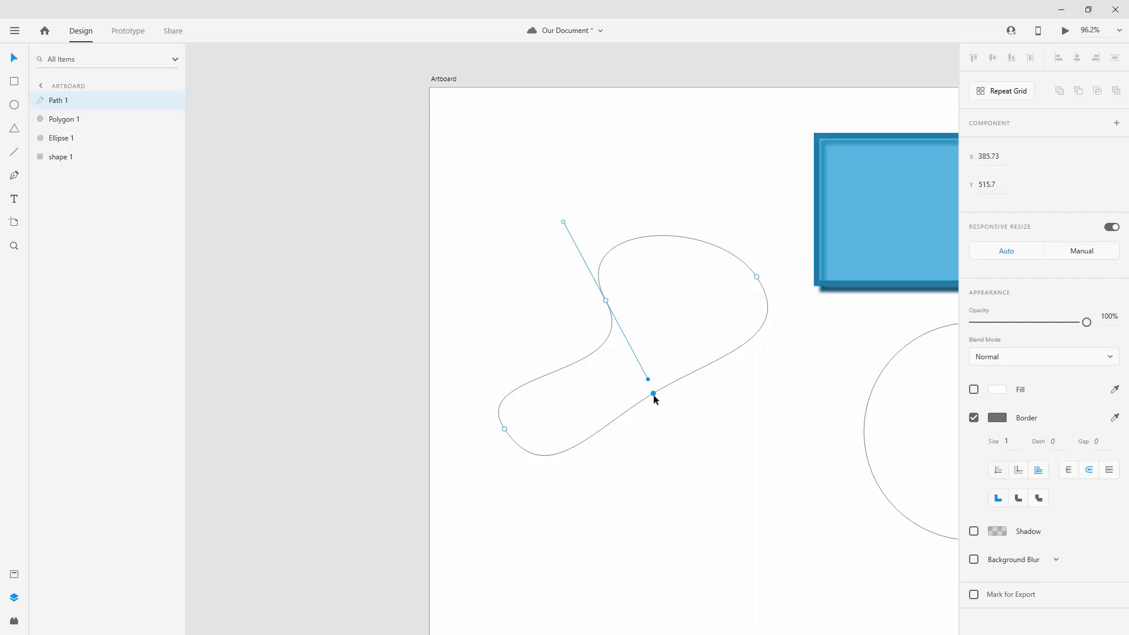
left_click_drag(653, 393, 671, 421)
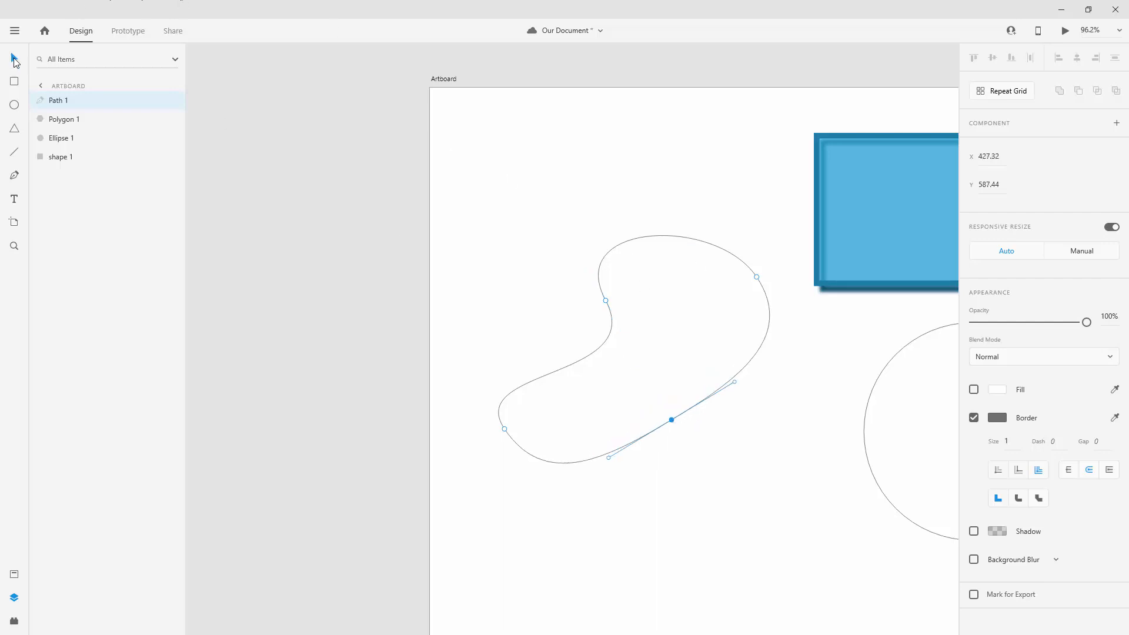
Select Path 1 and give it a light blue #3EC6FF fill
left_click(627, 141)
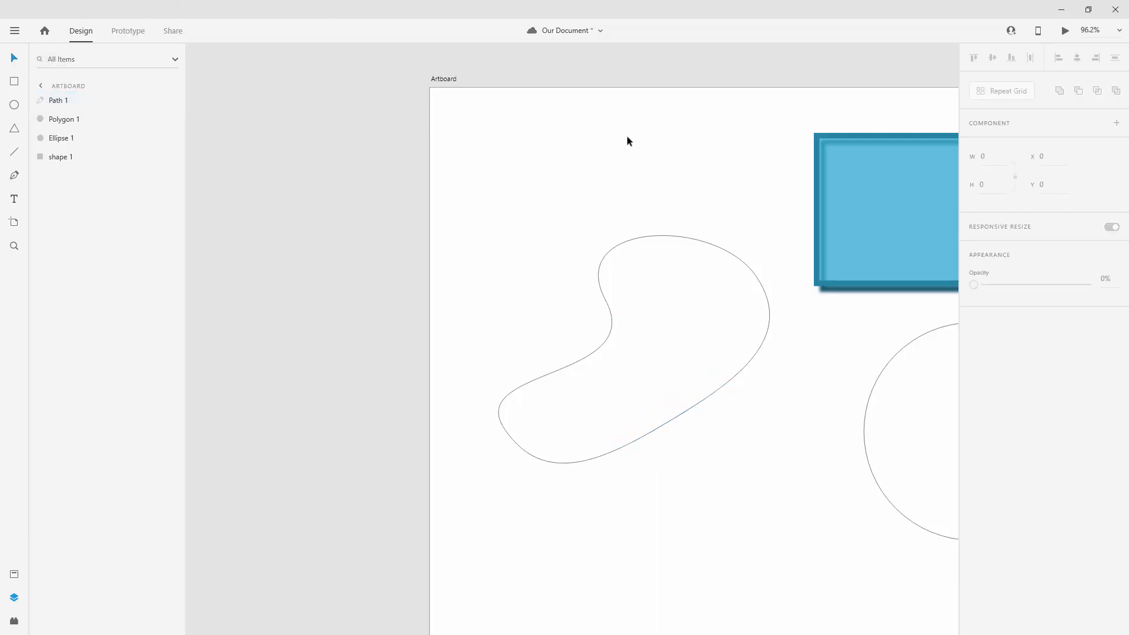
left_click(652, 238)
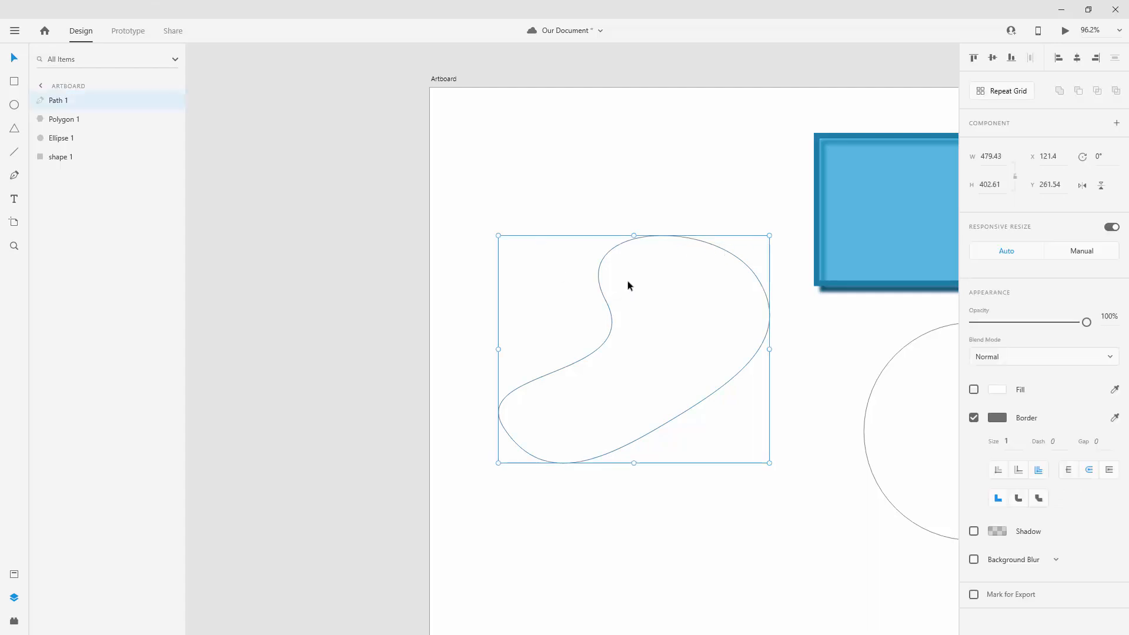
left_click(973, 389)
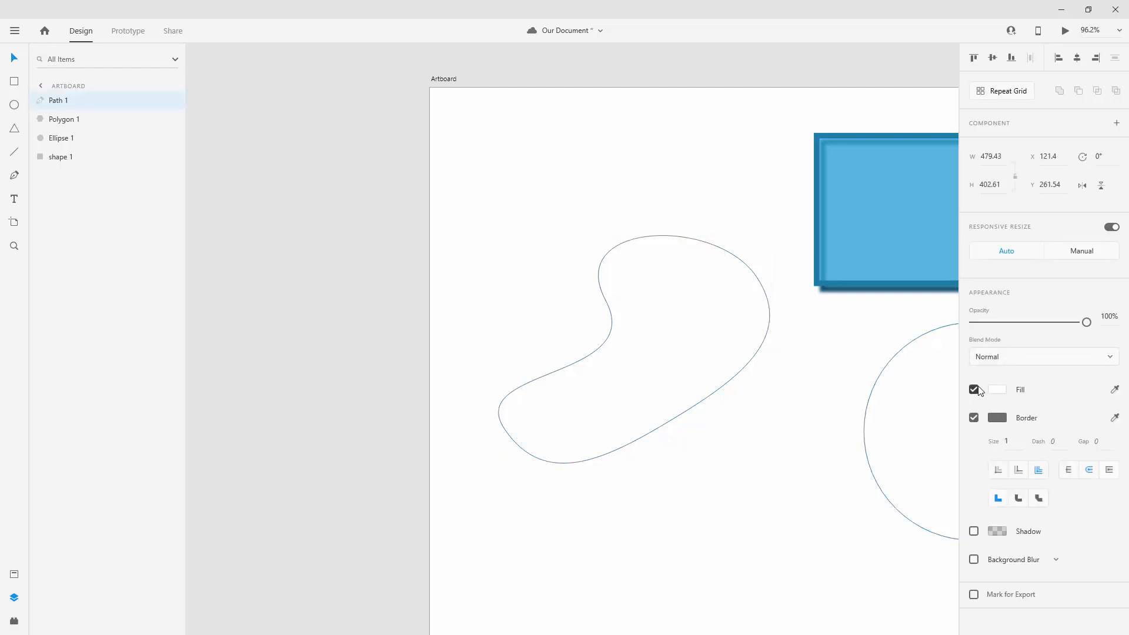
left_click(973, 417)
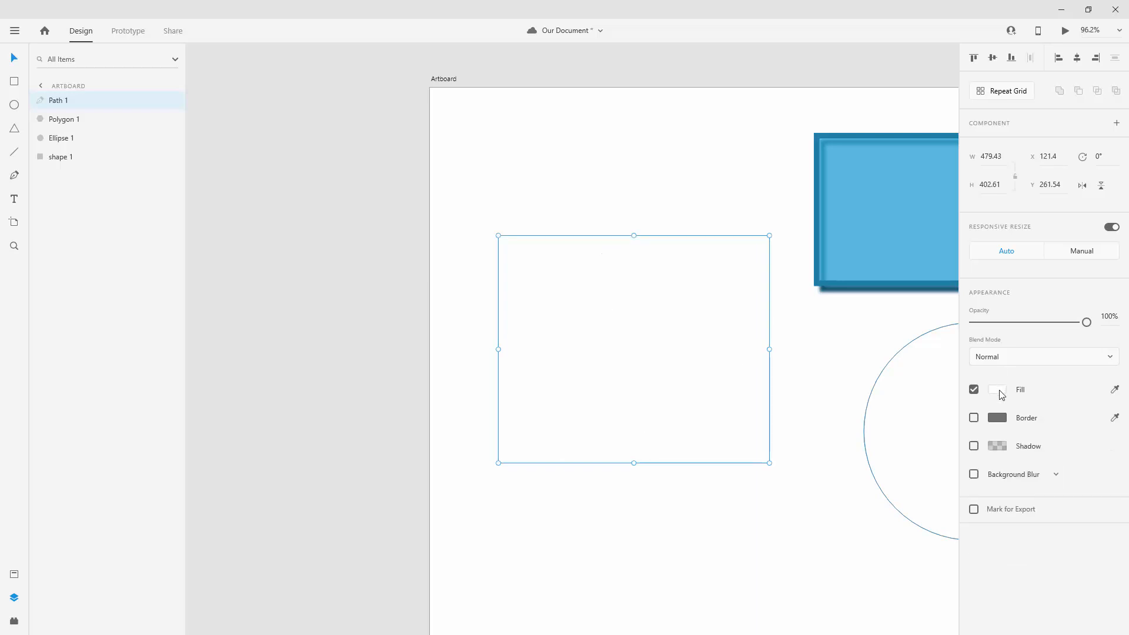
left_click(997, 390)
left_click(847, 363)
left_click(890, 336)
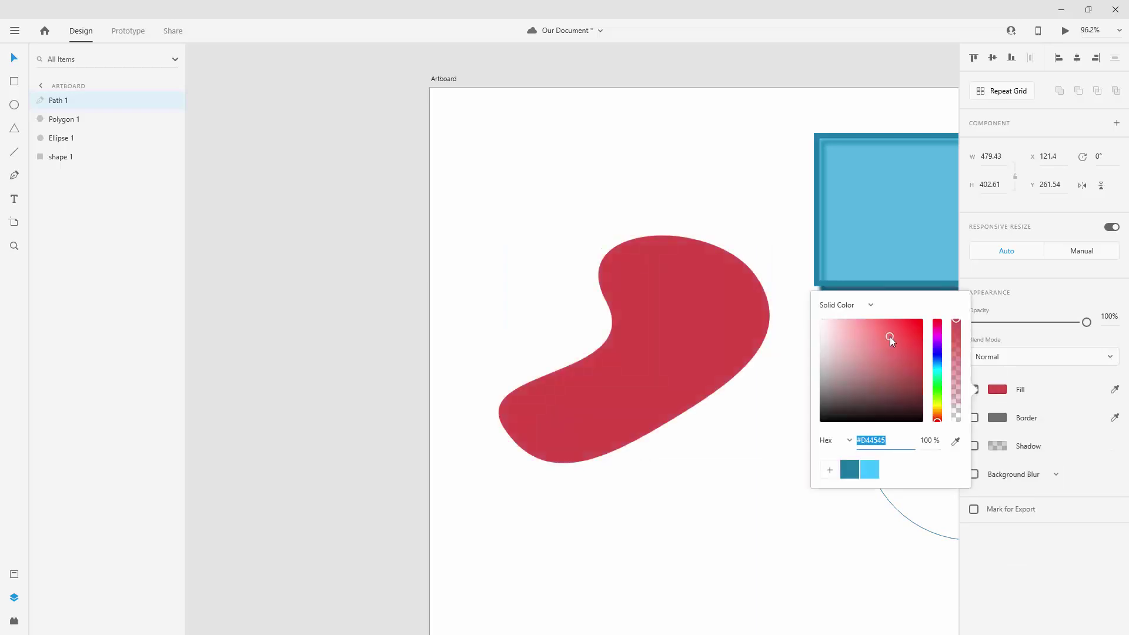
left_click(869, 469)
left_click(1070, 421)
Try a dark teal 20 px border and 20% opacity, then restore full opacity and remove the border
left_click(974, 417)
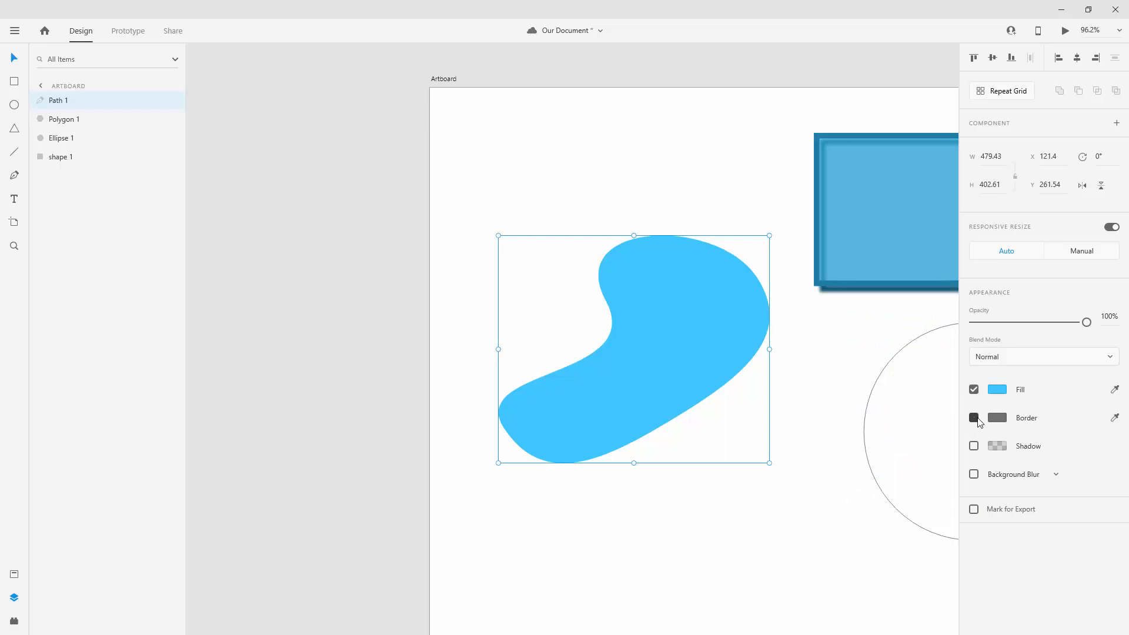
left_click(849, 489)
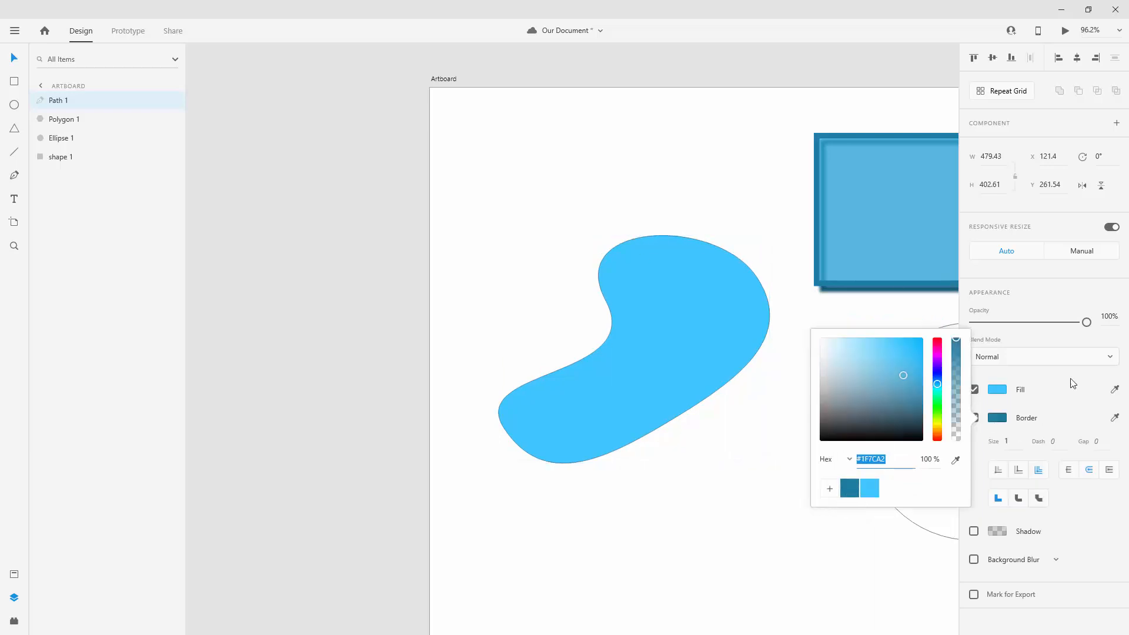
left_click(1014, 461)
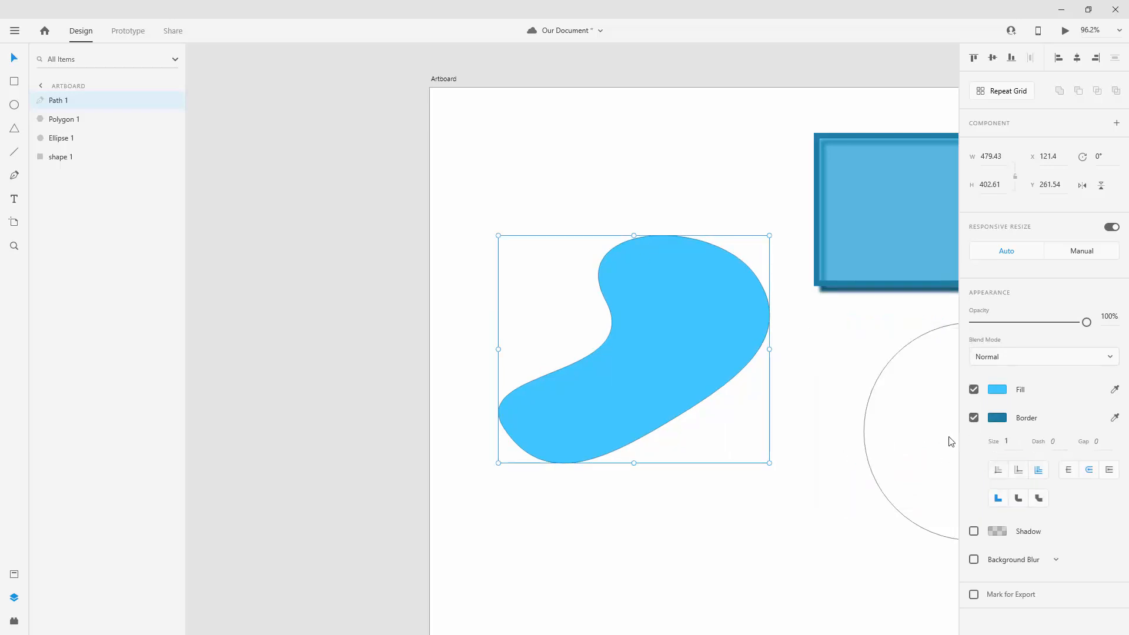
key("2")
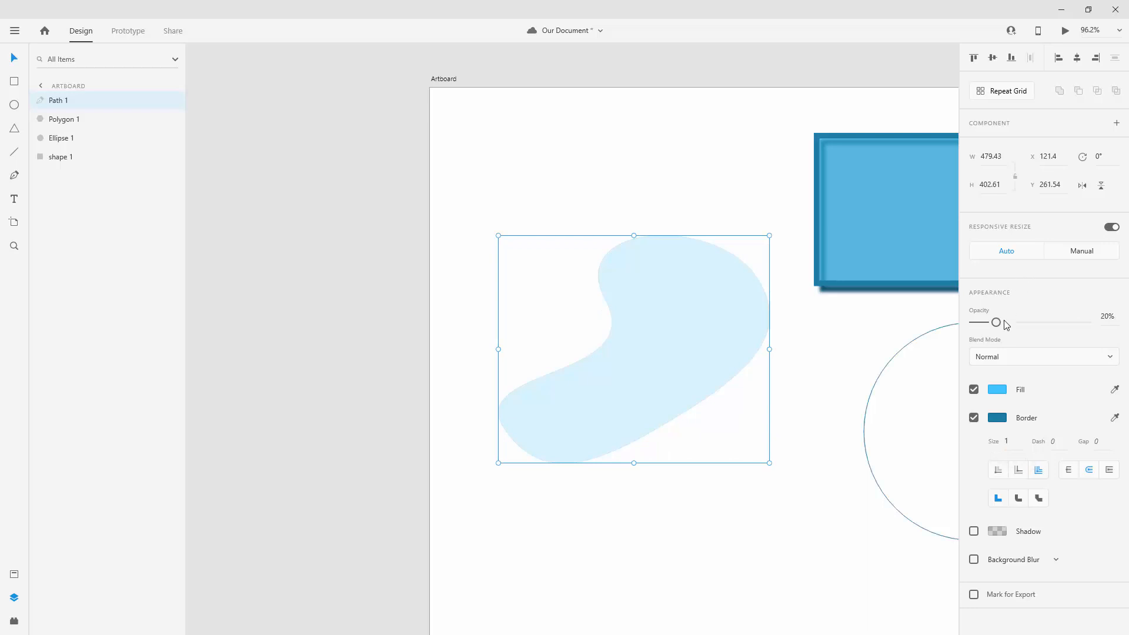
left_click_drag(1004, 324, 1086, 321)
left_click(1003, 442)
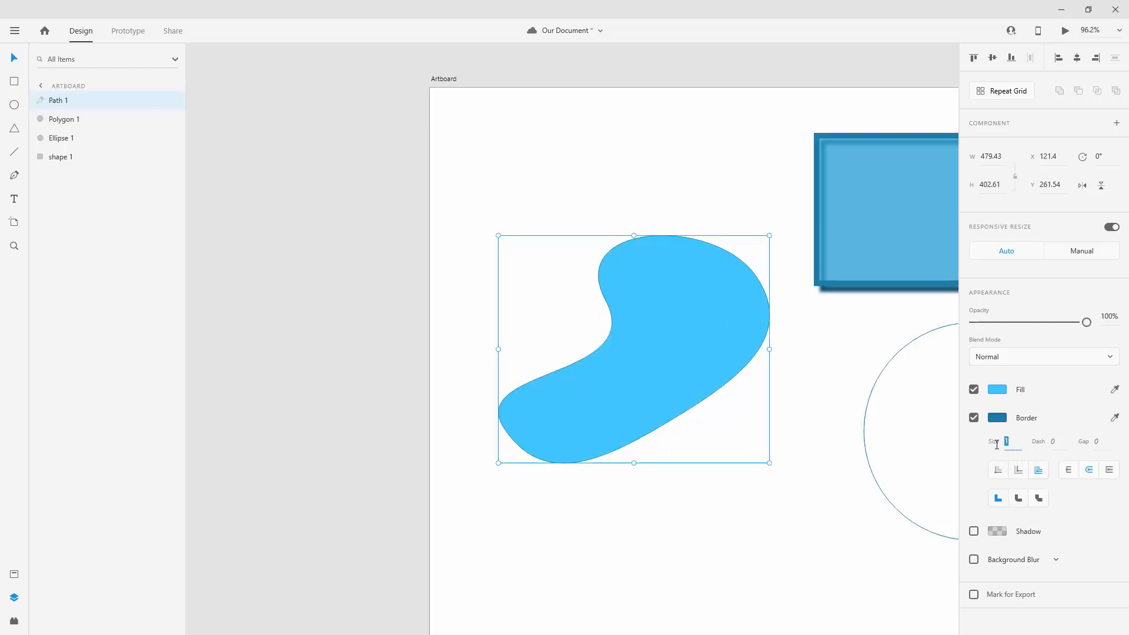
type("20")
key("Return")
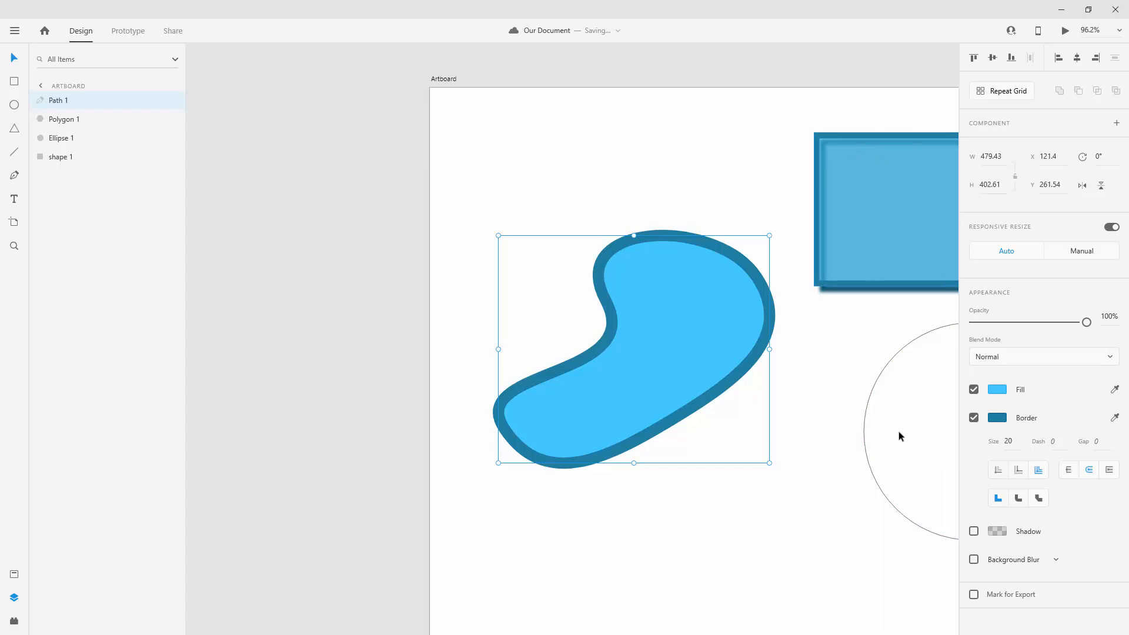
left_click_drag(707, 245, 672, 241)
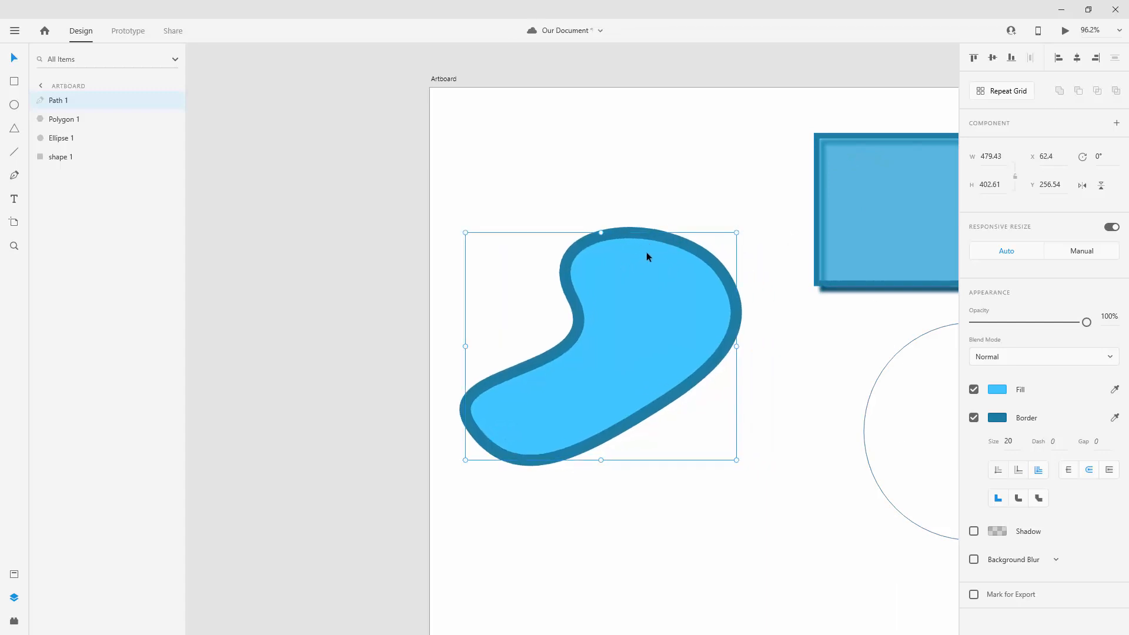
left_click(974, 417)
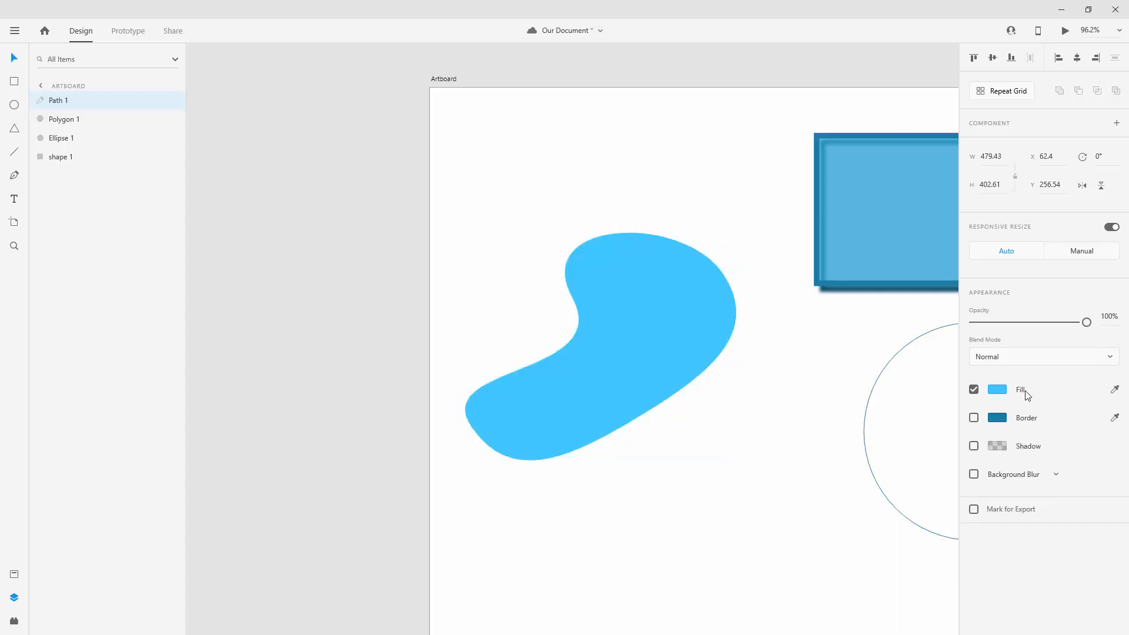
Move the blob onto the blue rectangle and try Screen and Overlay blend modes
left_click_drag(667, 304, 915, 194)
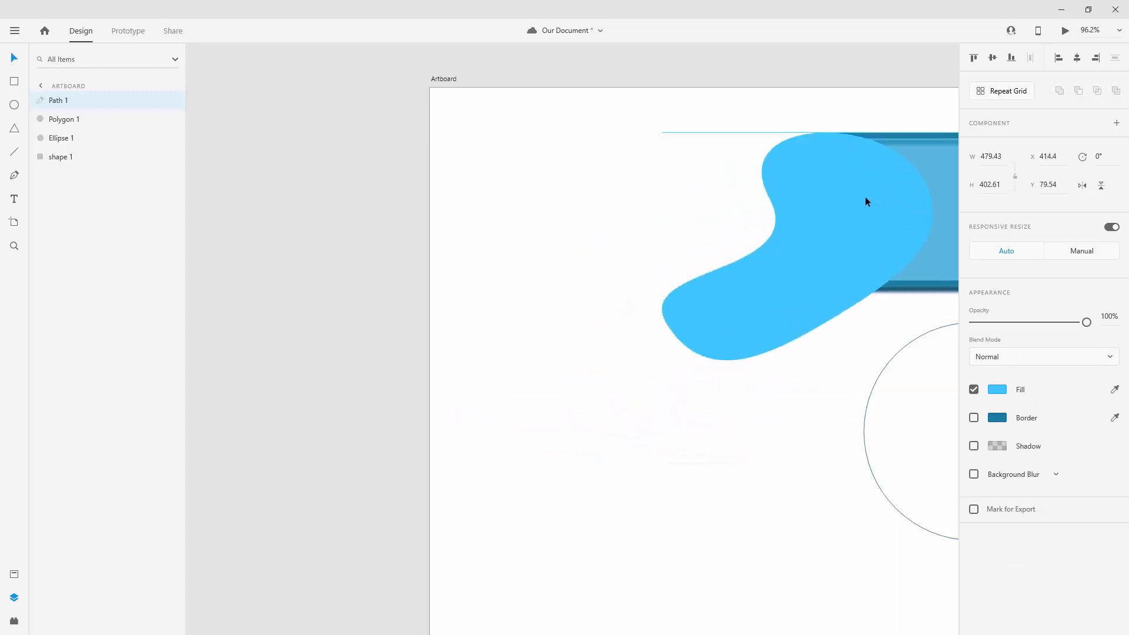
scroll(550, 171, "right", 5)
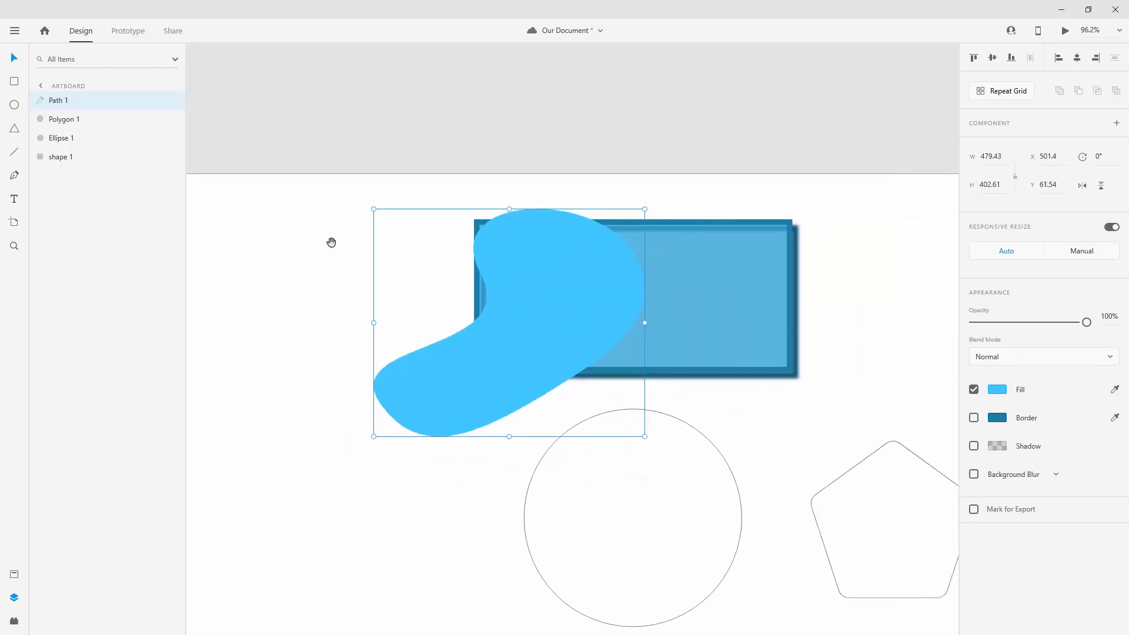
left_click_drag(330, 242, 537, 193)
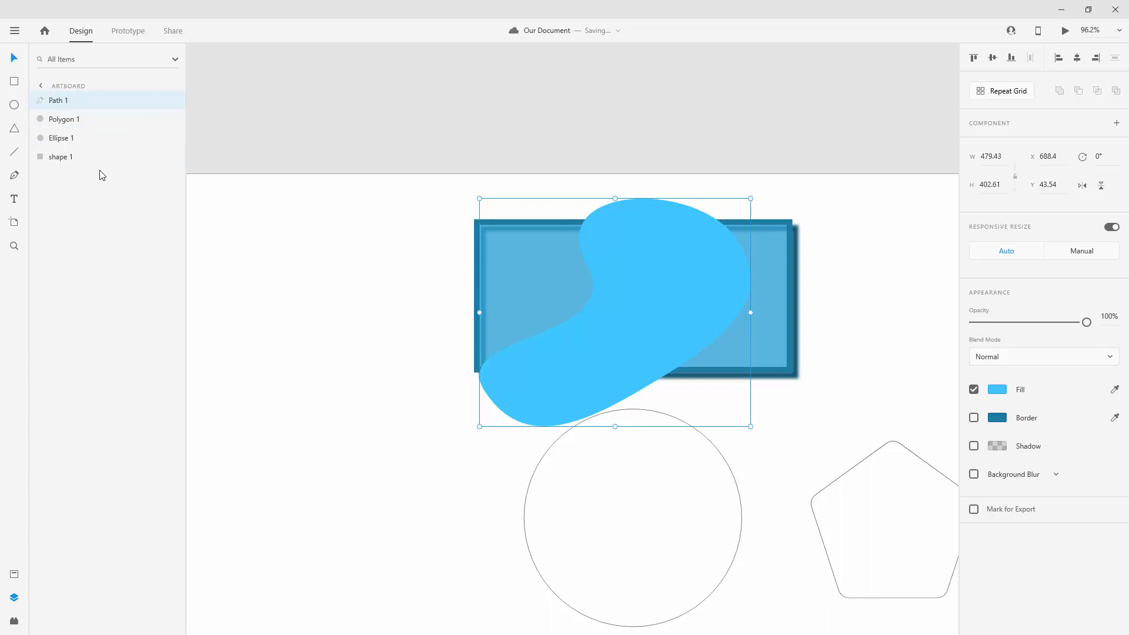
left_click(1113, 358)
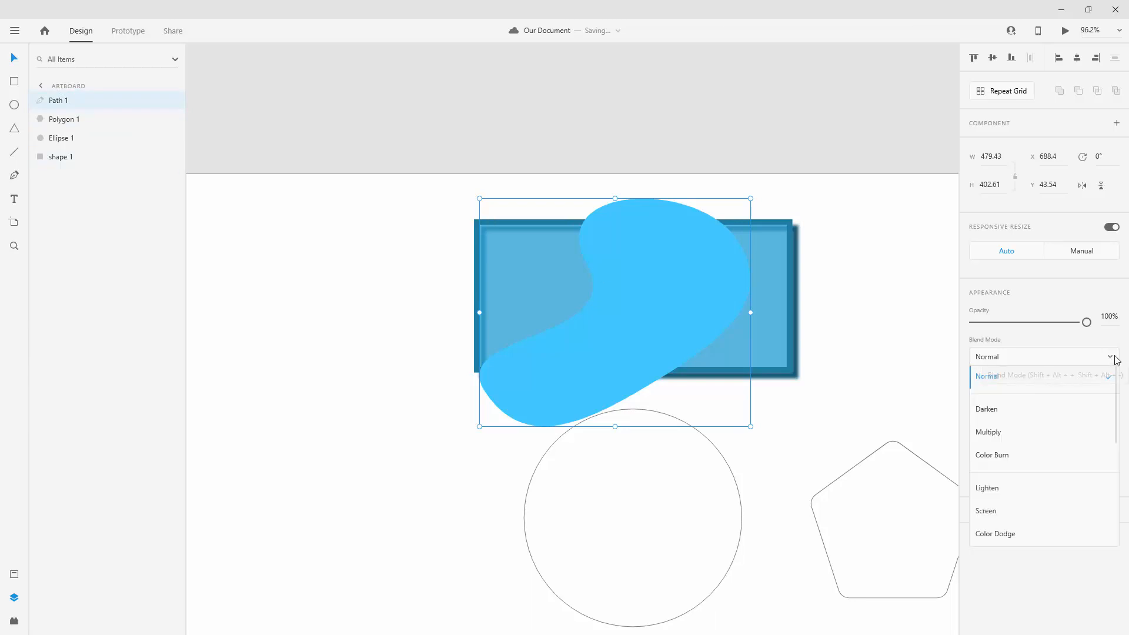
left_click(1003, 511)
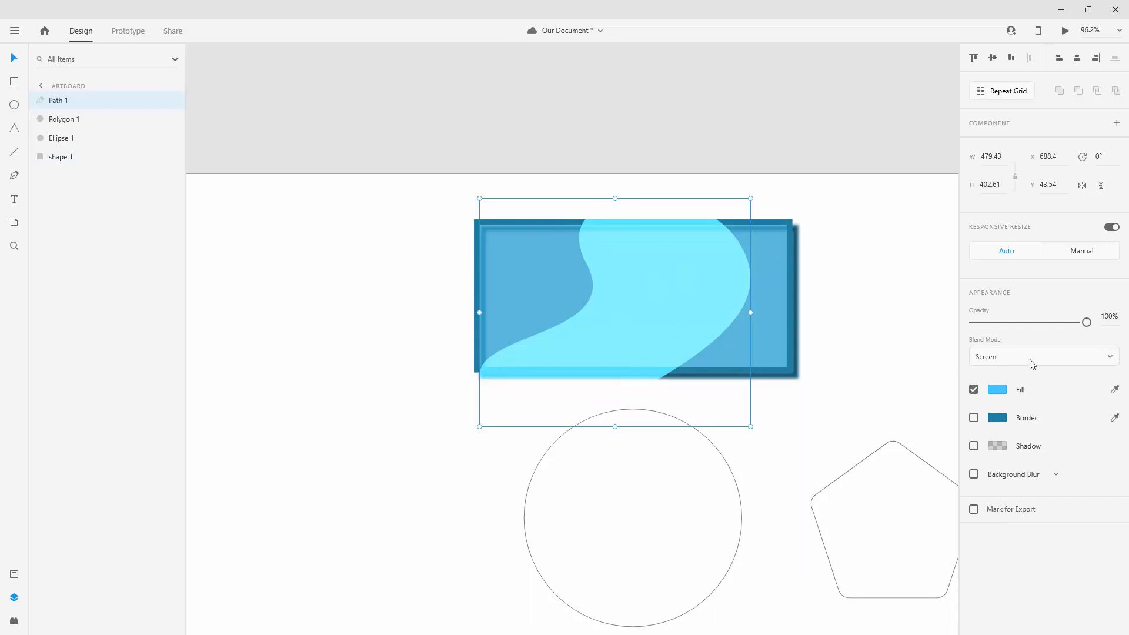
left_click(996, 358)
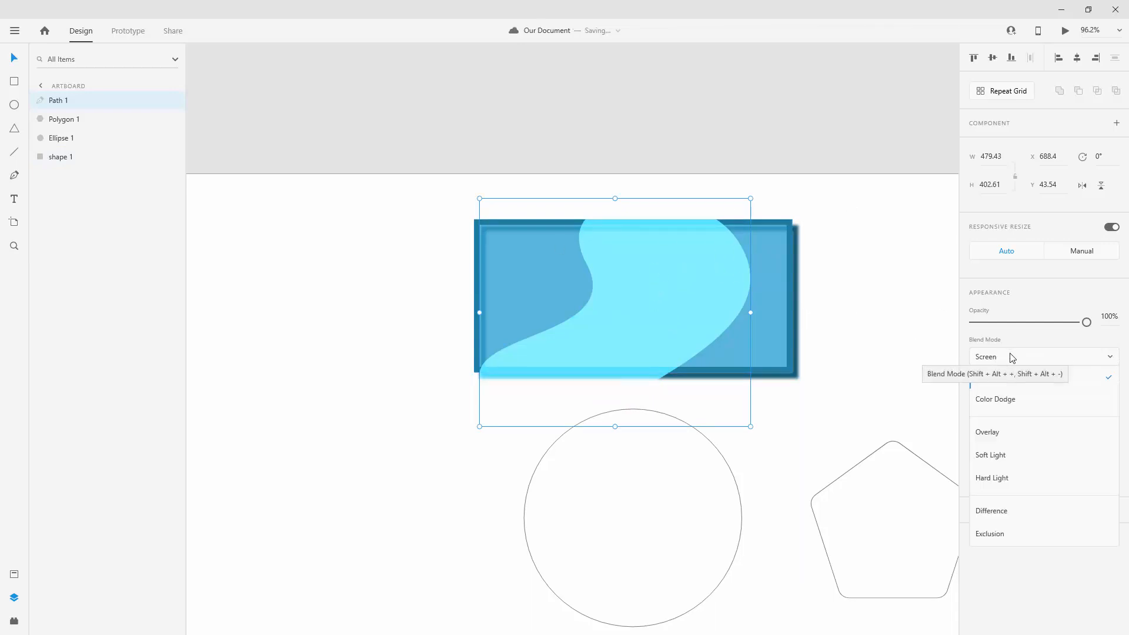
left_click(1007, 439)
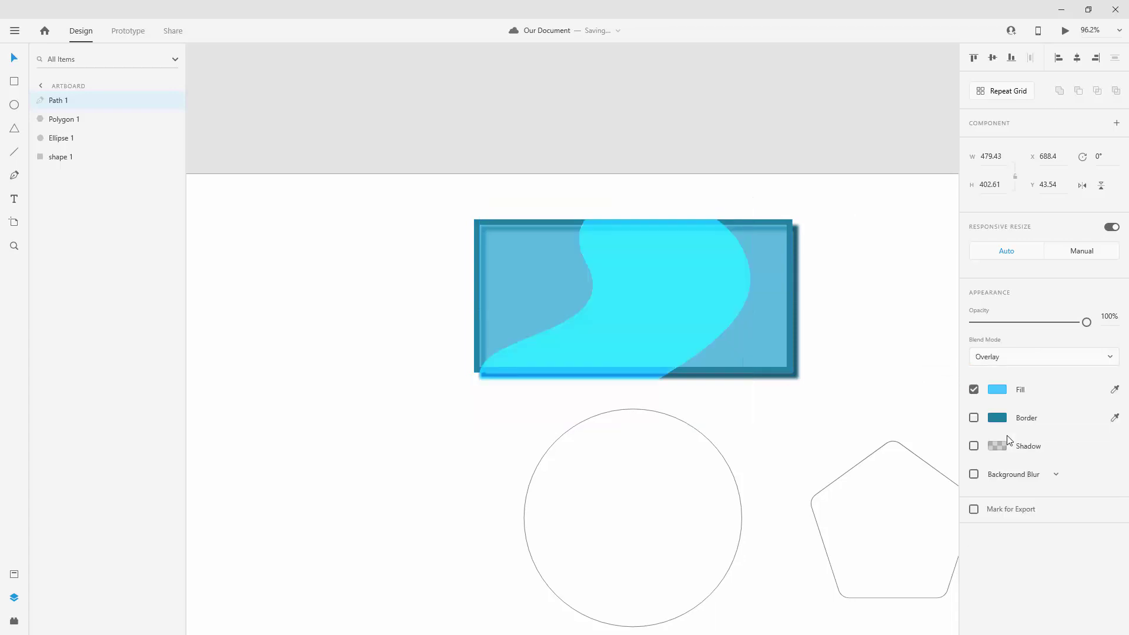
Try Soft Light, then set the blob's blend mode back to Normal
left_click(1032, 358)
left_click(990, 399)
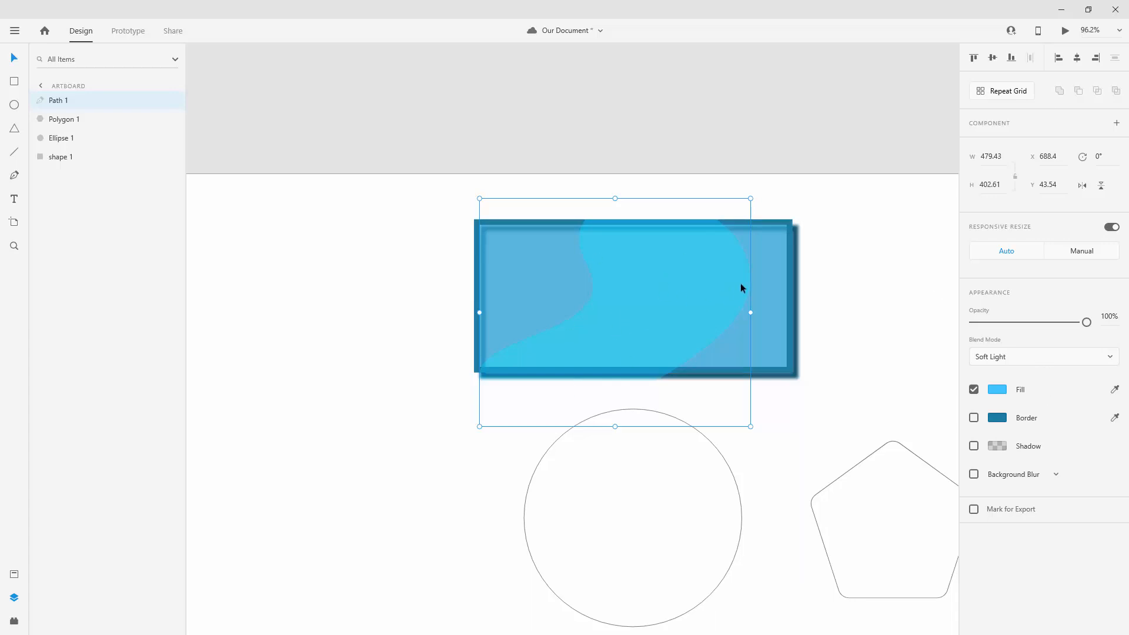
left_click_drag(710, 268, 723, 268)
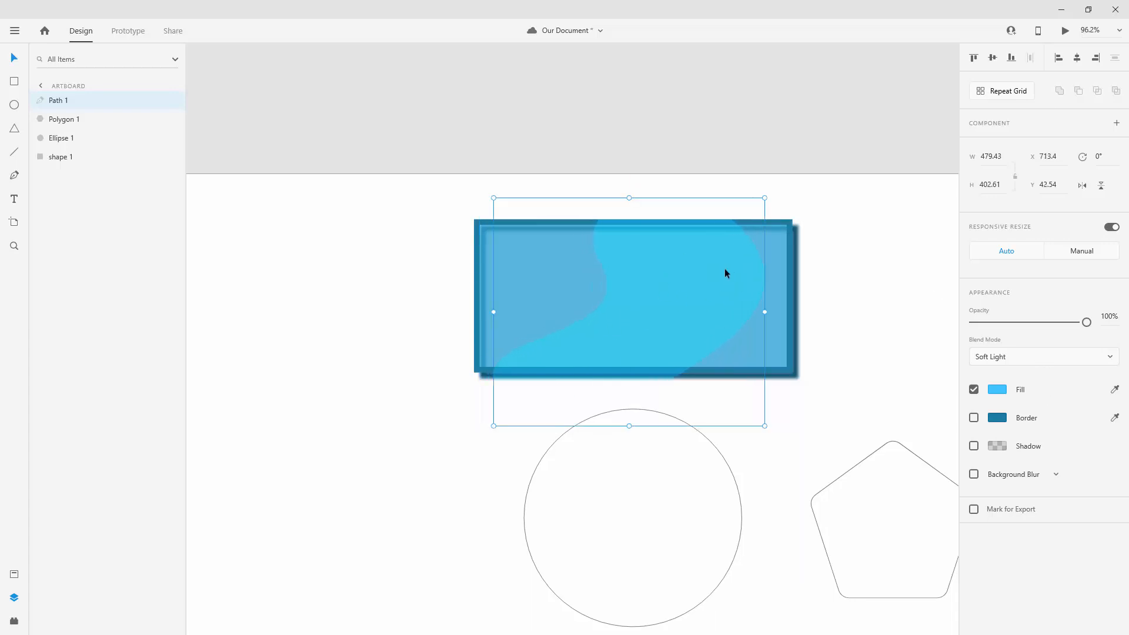
left_click(996, 360)
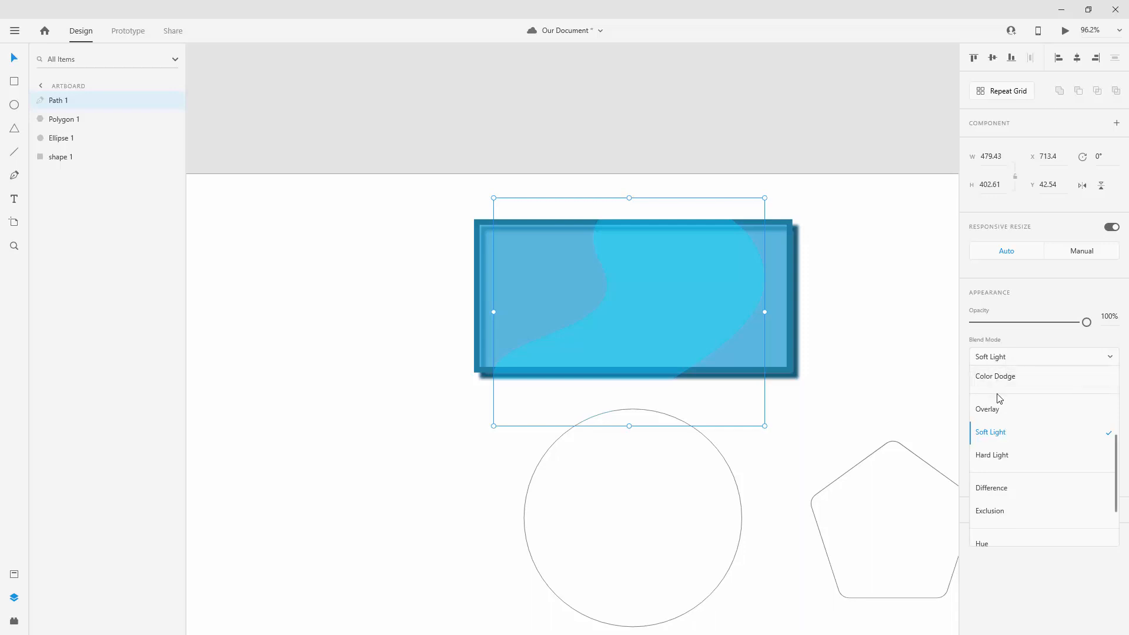
scroll(998, 399, "up", 3)
scroll(1000, 384, "up", 1)
left_click(1001, 381)
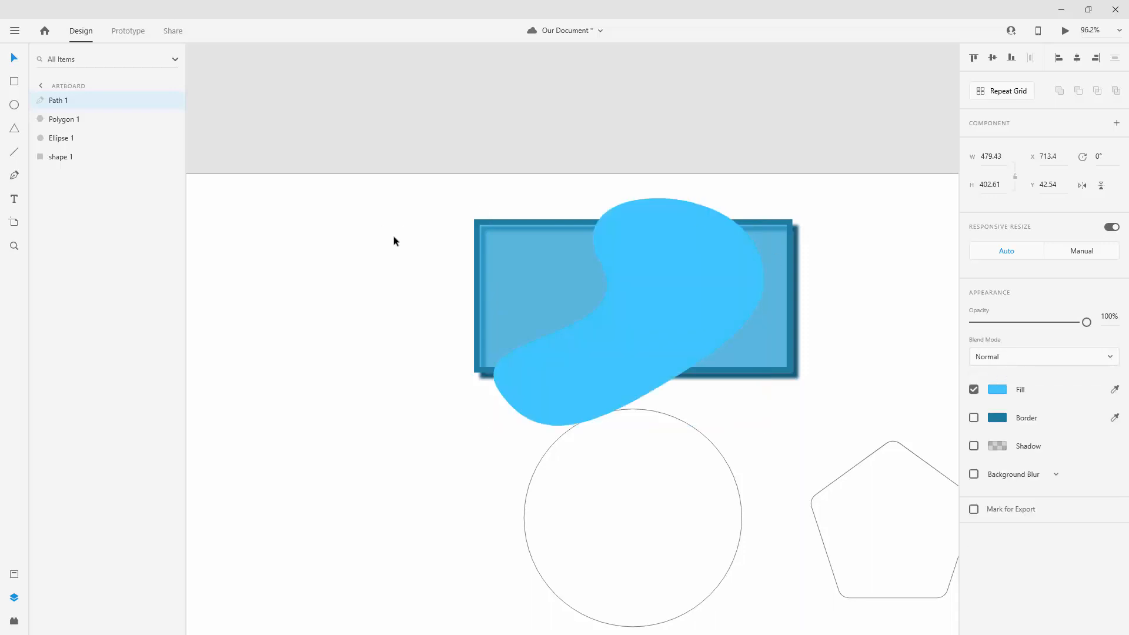
Move the blob down-left off the rectangle to the artboard edge
left_click_drag(621, 254, 309, 378)
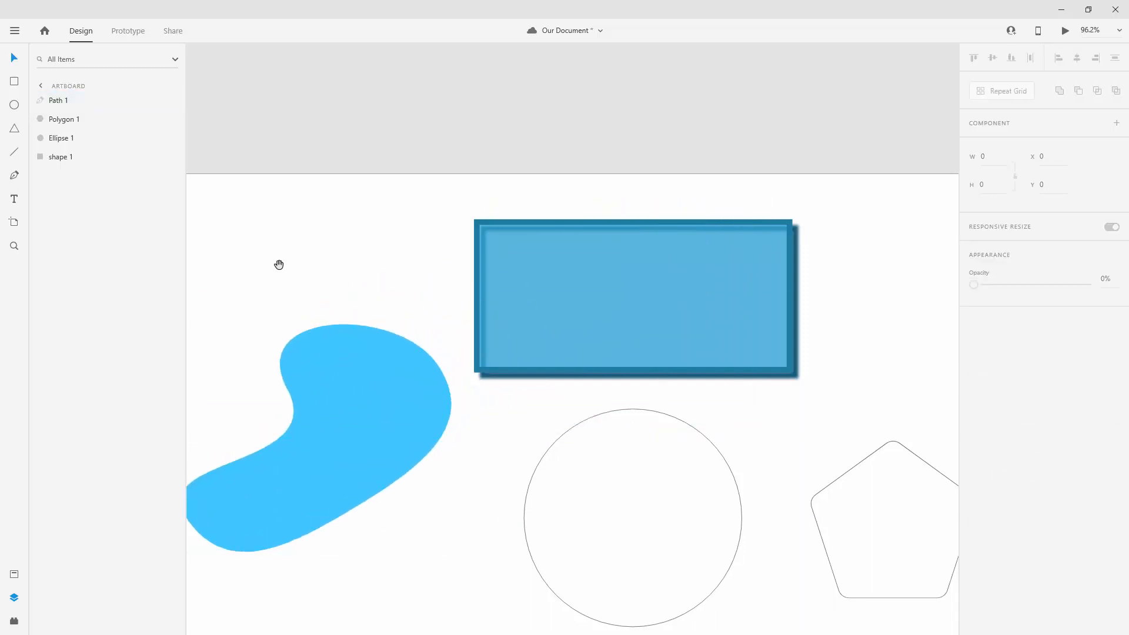
left_click_drag(276, 261, 414, 171)
left_click_drag(531, 284, 498, 275)
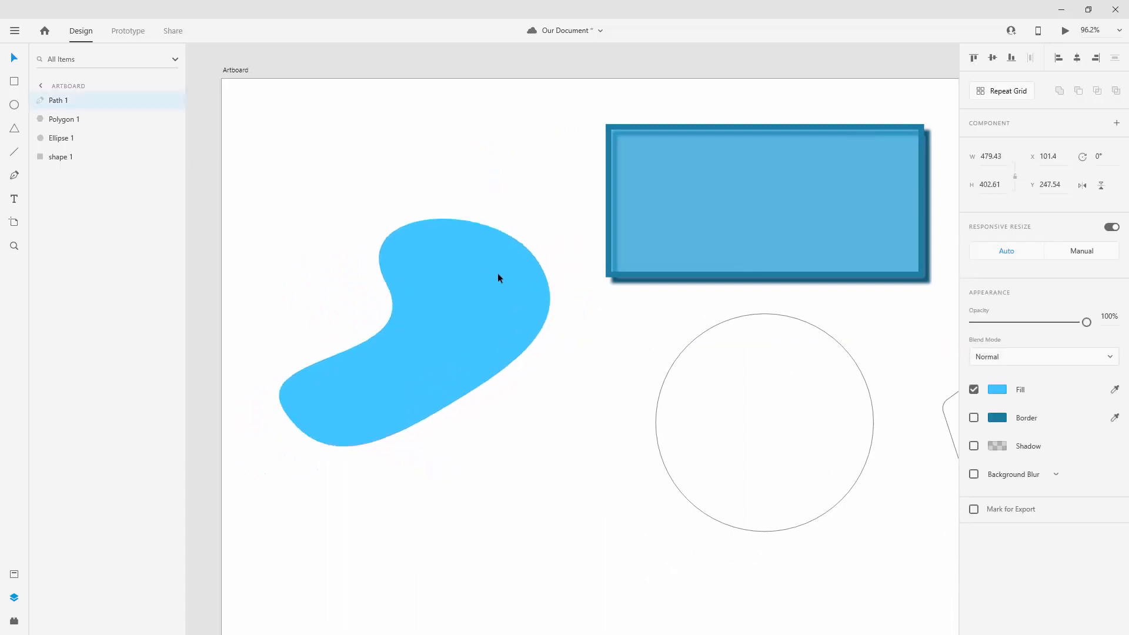
Draw a two-point straight horizontal Pen line (Path 2) below the blob
left_click(14, 175)
scroll(403, 436, "down", 3)
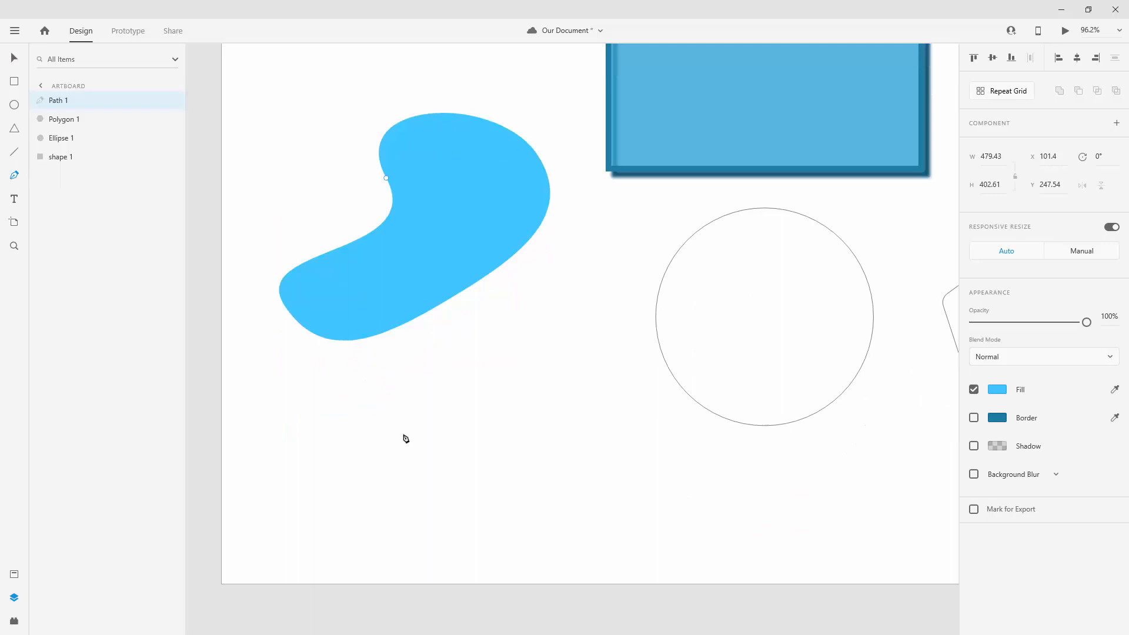
scroll(290, 344, "down", 3)
left_click(284, 341)
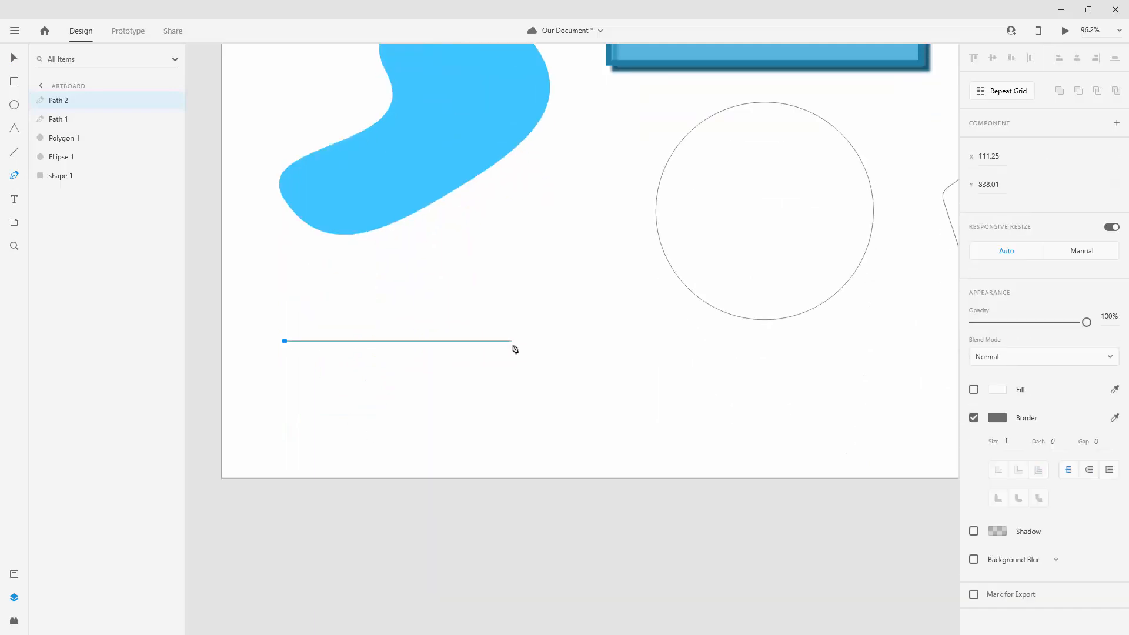
left_click(512, 342)
left_click(429, 340)
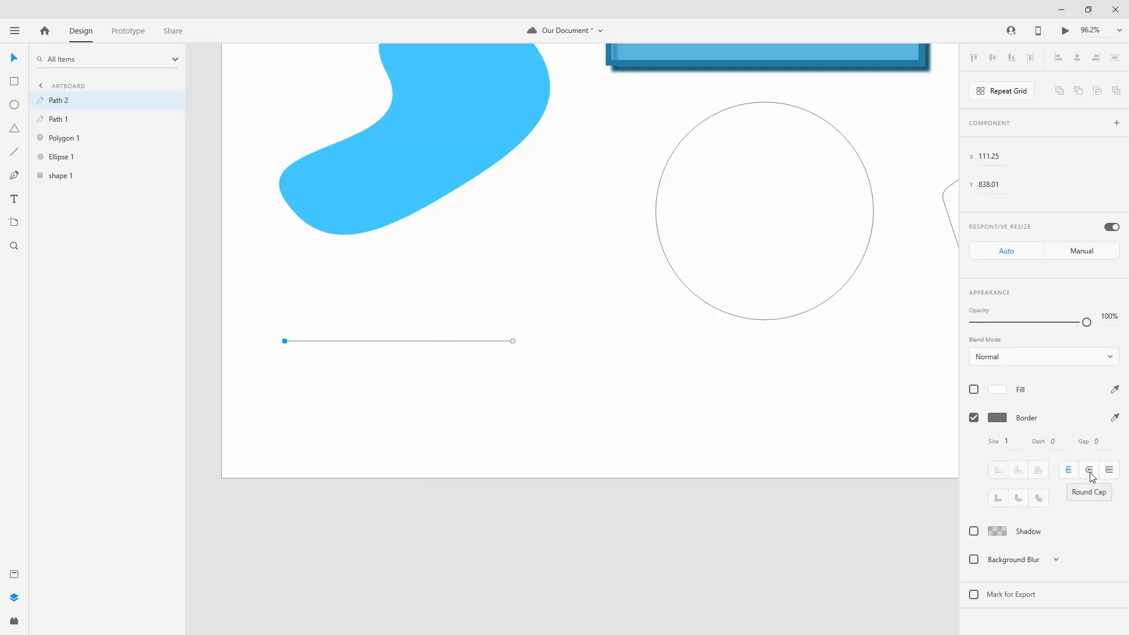
scroll(509, 334, "up", 5)
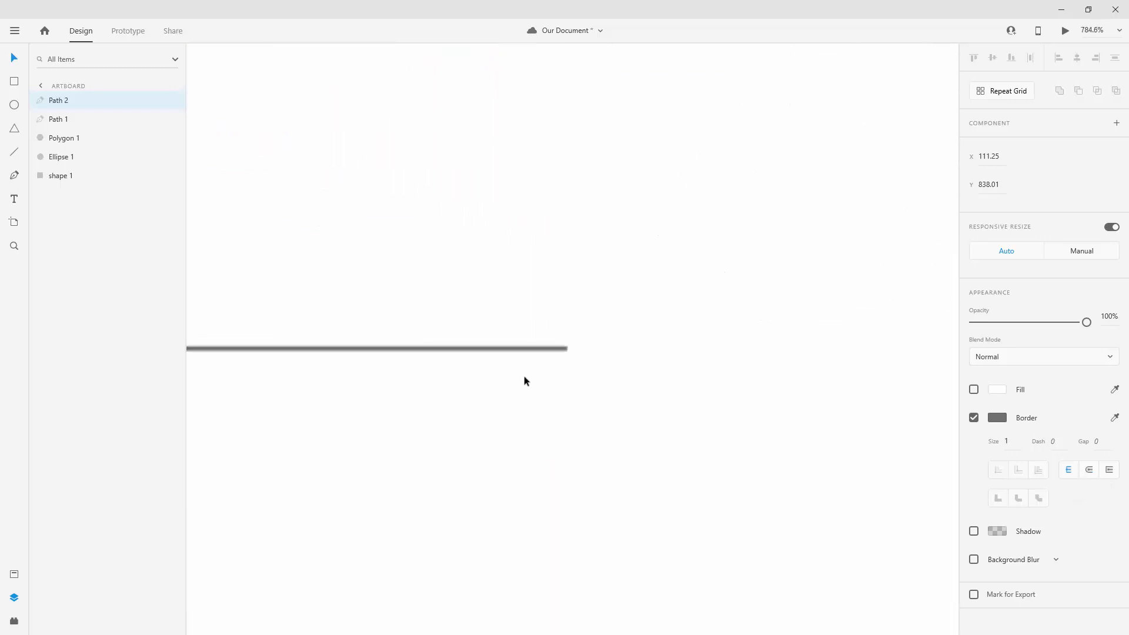
scroll(524, 376, "up", 10)
scroll(621, 291, "up", 3)
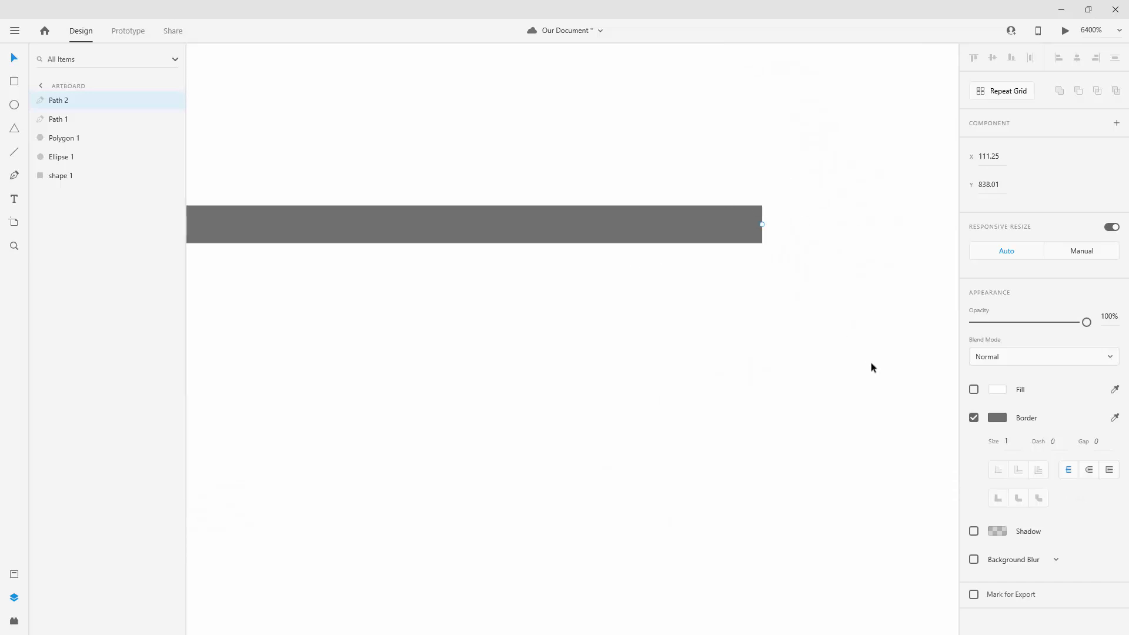
Compare Round, Projecting and Butt caps on the line and settle on Round Cap
left_click(1088, 469)
left_click(1110, 470)
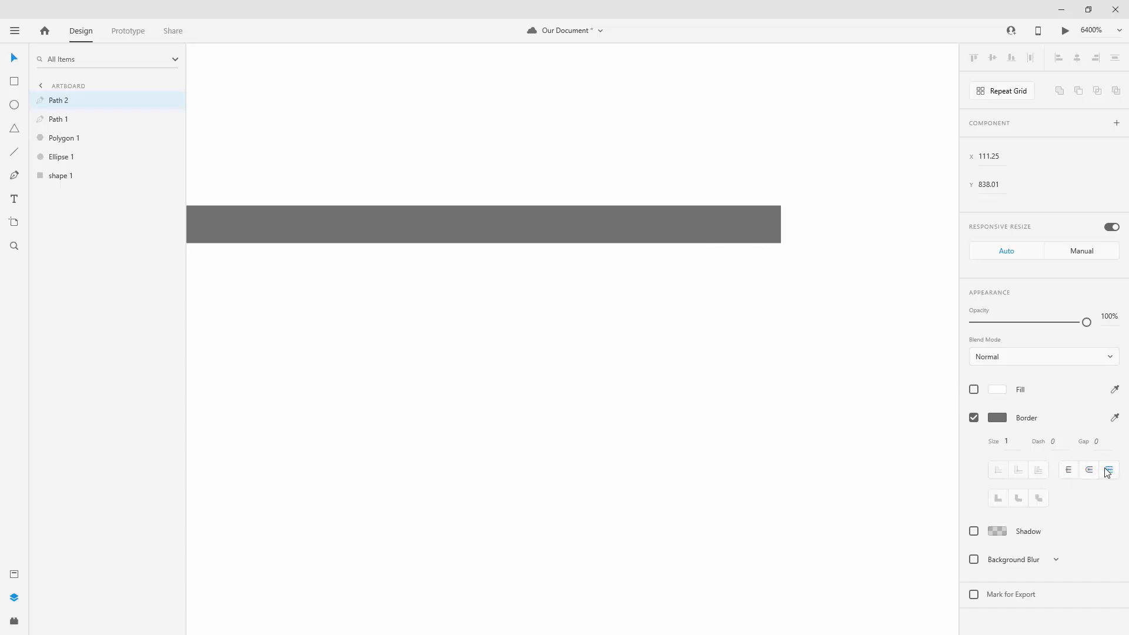
left_click(1068, 471)
left_click(1081, 476)
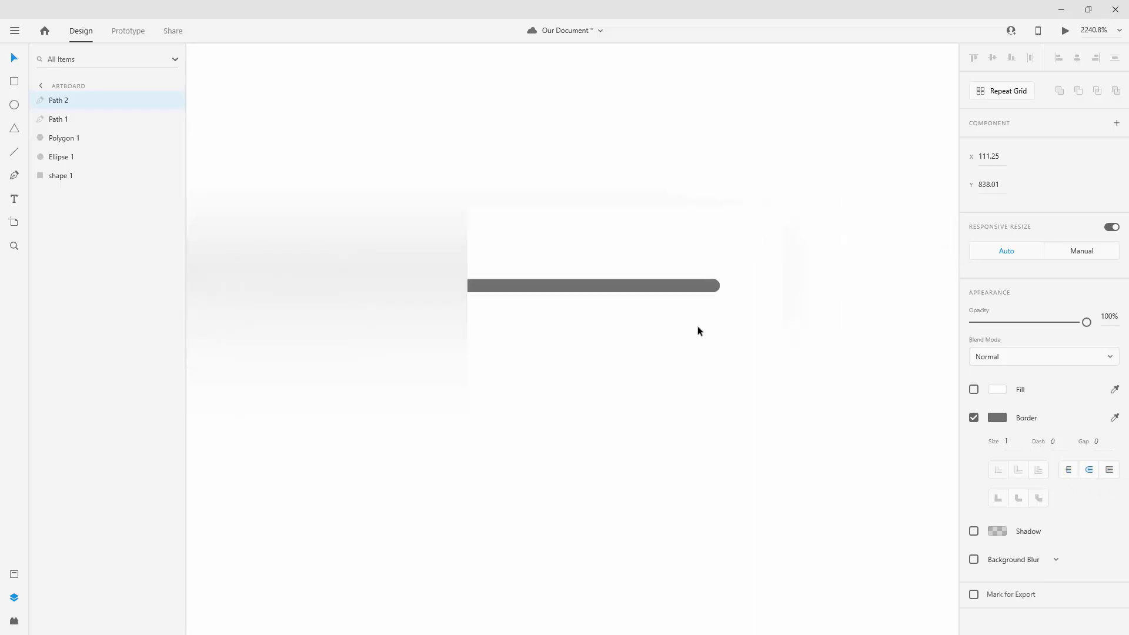
scroll(698, 325, "down", 5)
scroll(698, 325, "down", 5)
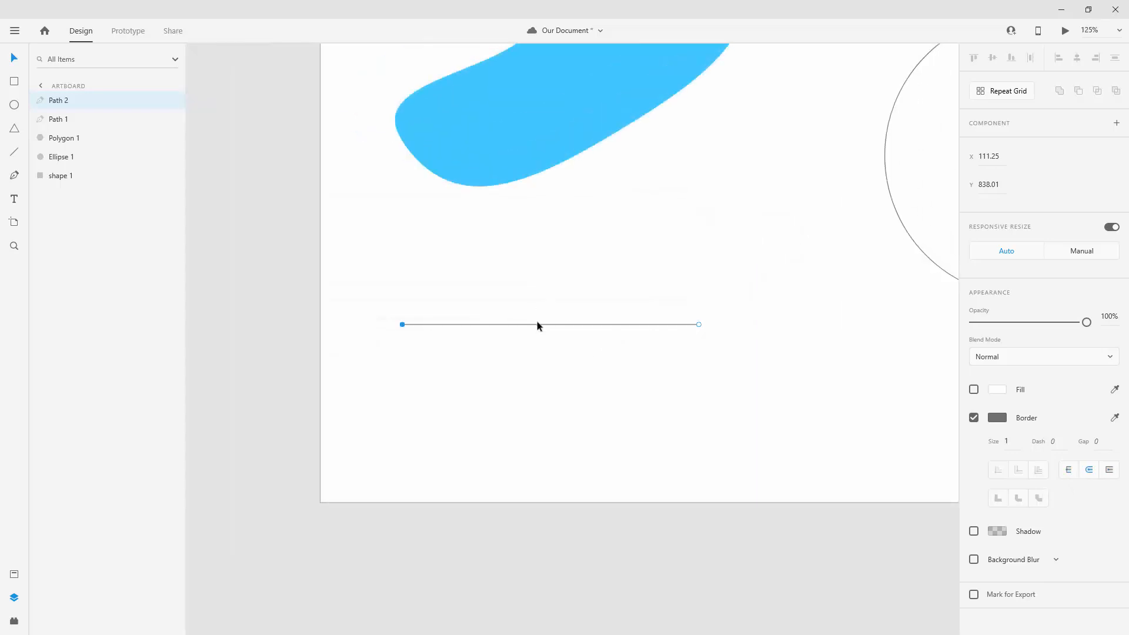
Add three anchors along the line and drag them into a dip, tall peak and dip
left_click(632, 325)
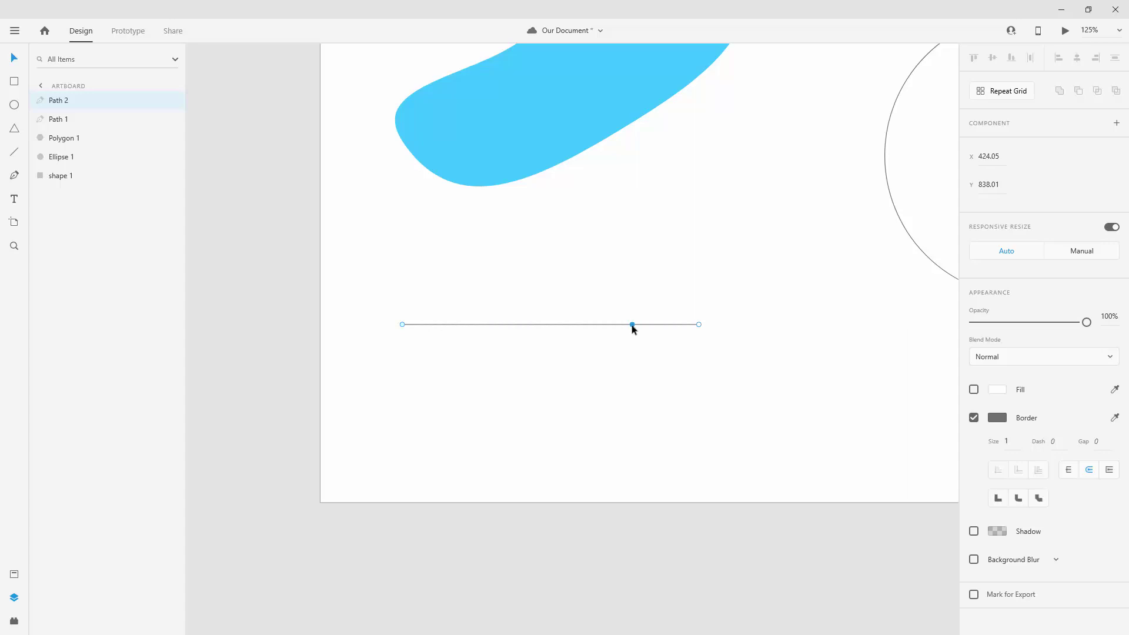
left_click(543, 324)
left_click(461, 324)
left_click_drag(462, 325, 462, 369)
left_click_drag(543, 324, 543, 287)
mouse_move(632, 325)
left_mouse_down()
mouse_move(630, 362)
mouse_move(613, 342)
mouse_move(615, 351)
left_mouse_up()
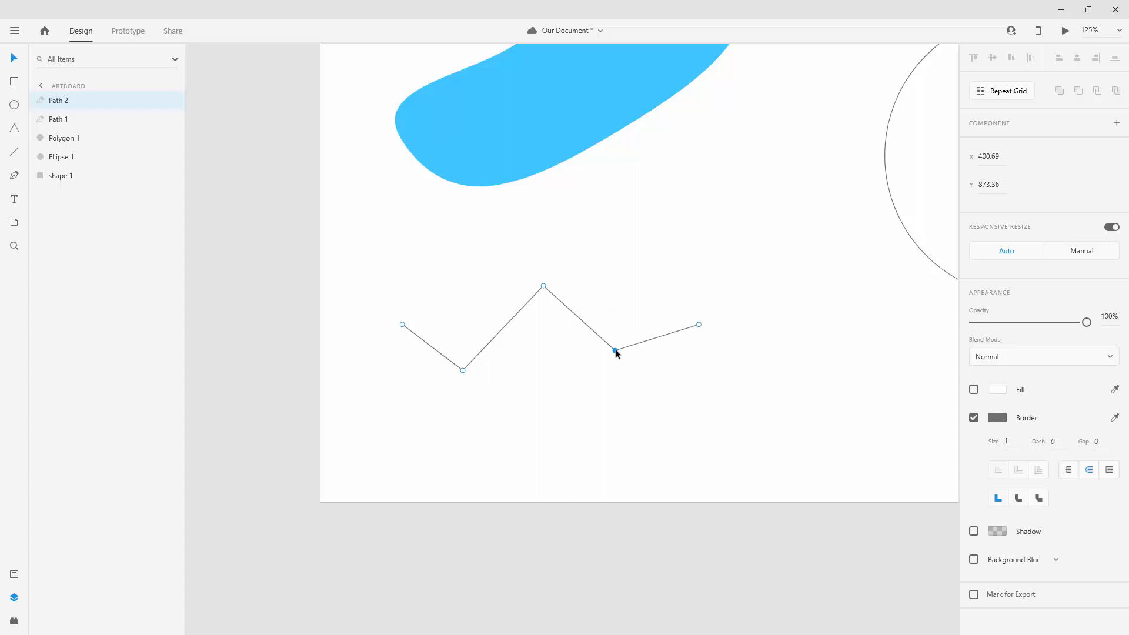
scroll(567, 171, "up", 2)
scroll(598, 95, "down", 2)
Convert the peak and both dips to smooth curve points
double_click(615, 350)
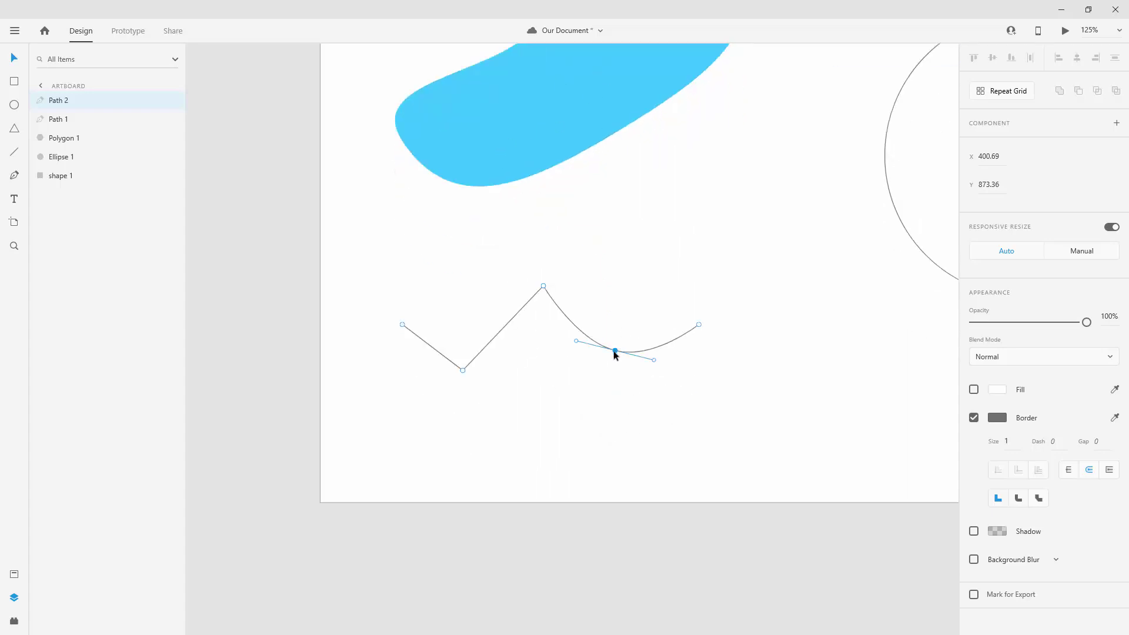
double_click(544, 288)
double_click(462, 370)
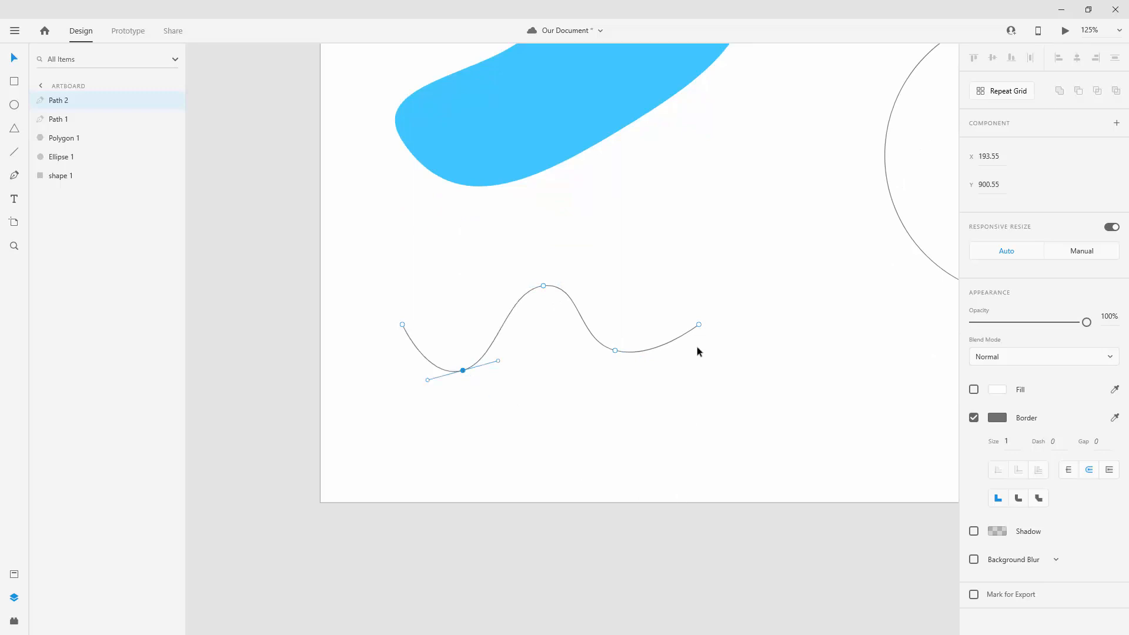
left_click(697, 325)
scroll(521, 332, "up", 3)
scroll(659, 236, "down", 2)
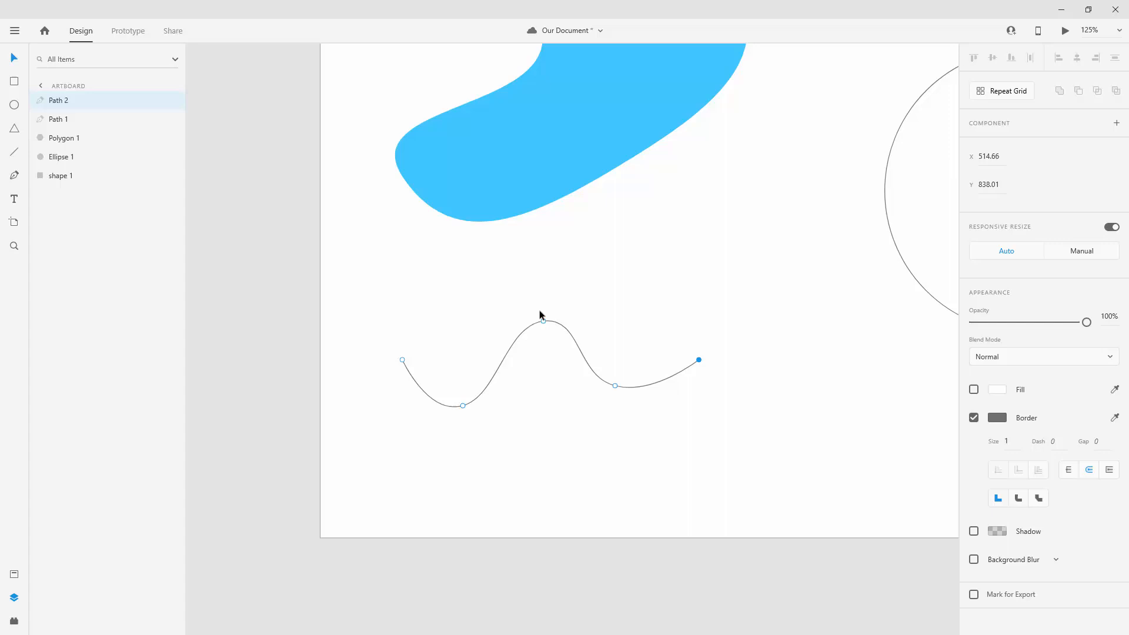
Nudge the wave up-right, try a pink fill on it, then remove the fill
left_click(405, 252)
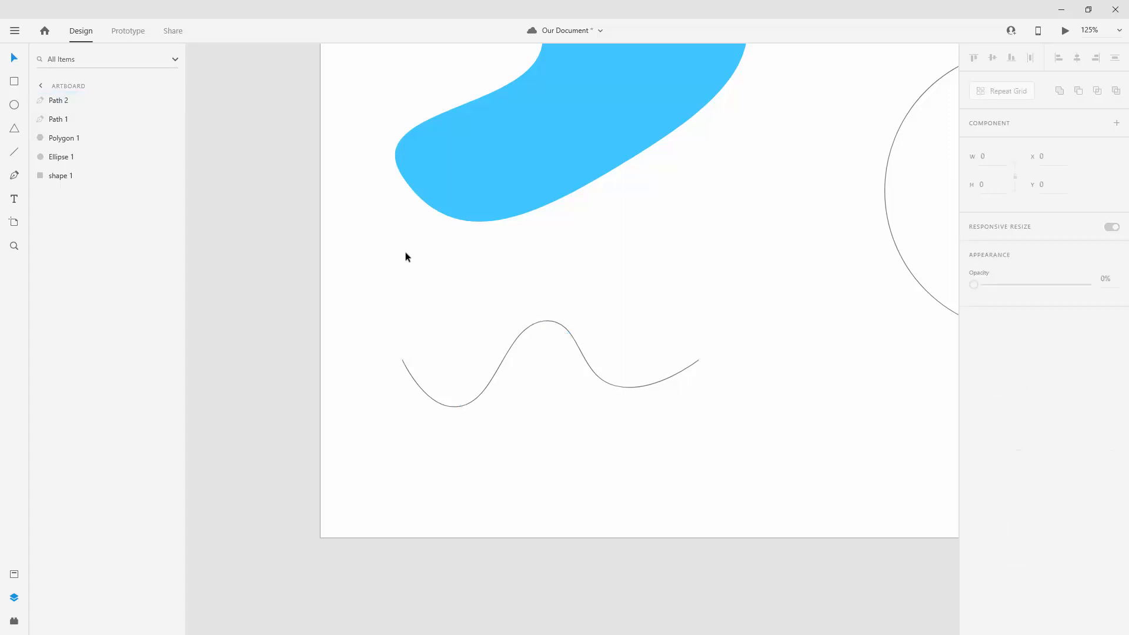
left_click_drag(580, 347, 603, 312)
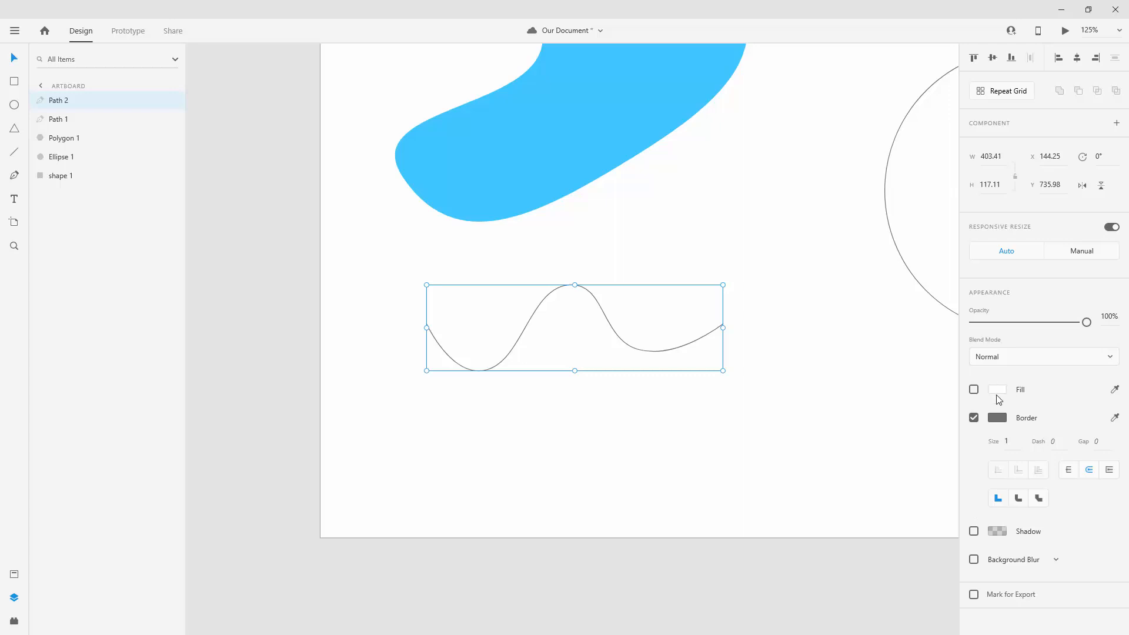
left_click(973, 390)
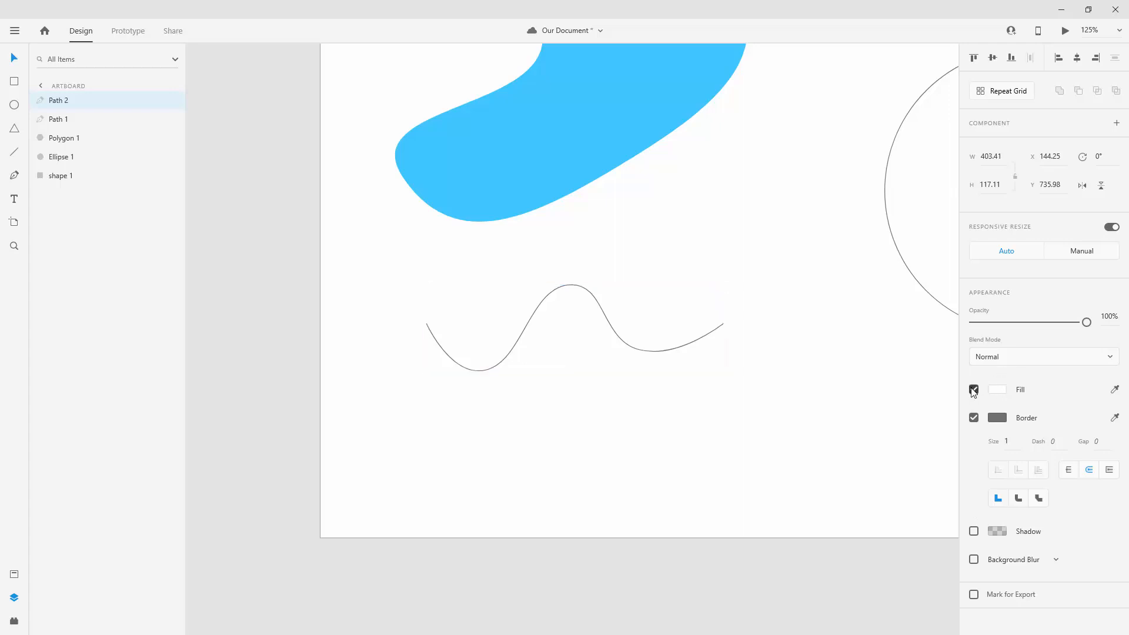
left_click(996, 389)
left_click_drag(889, 356, 847, 333)
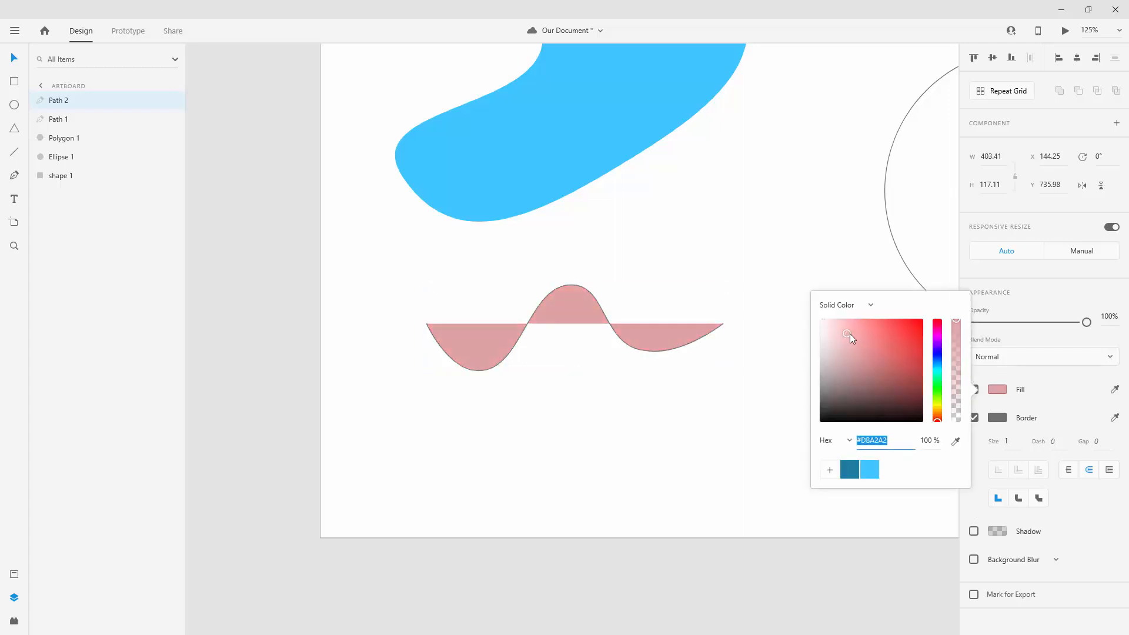
left_click(974, 389)
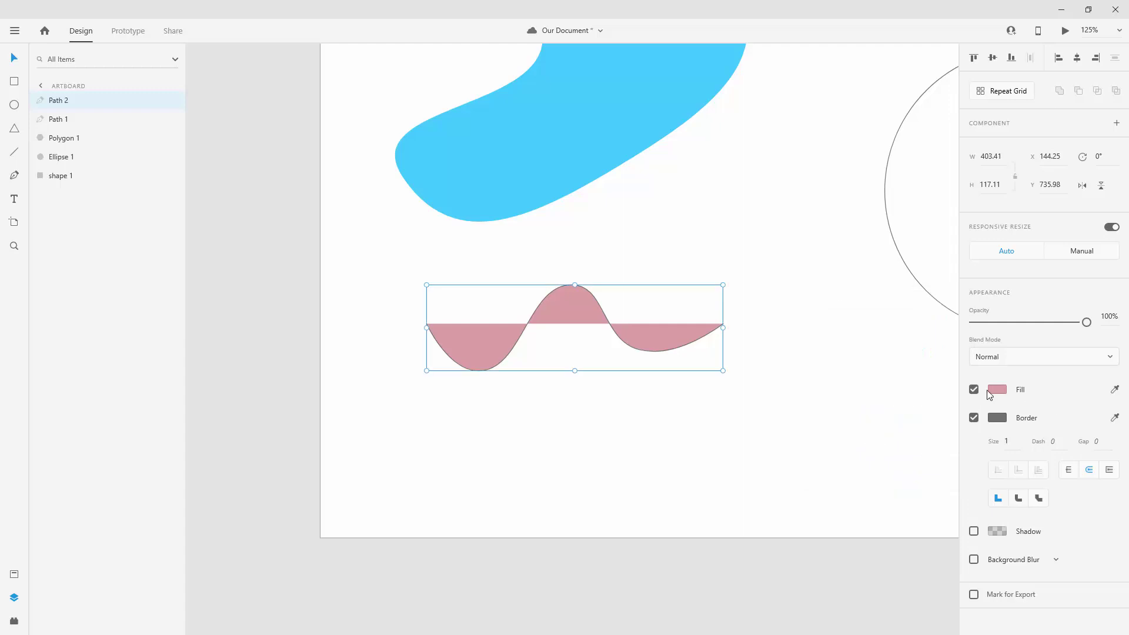
Set the wavy line's border size to 20
left_click(566, 286)
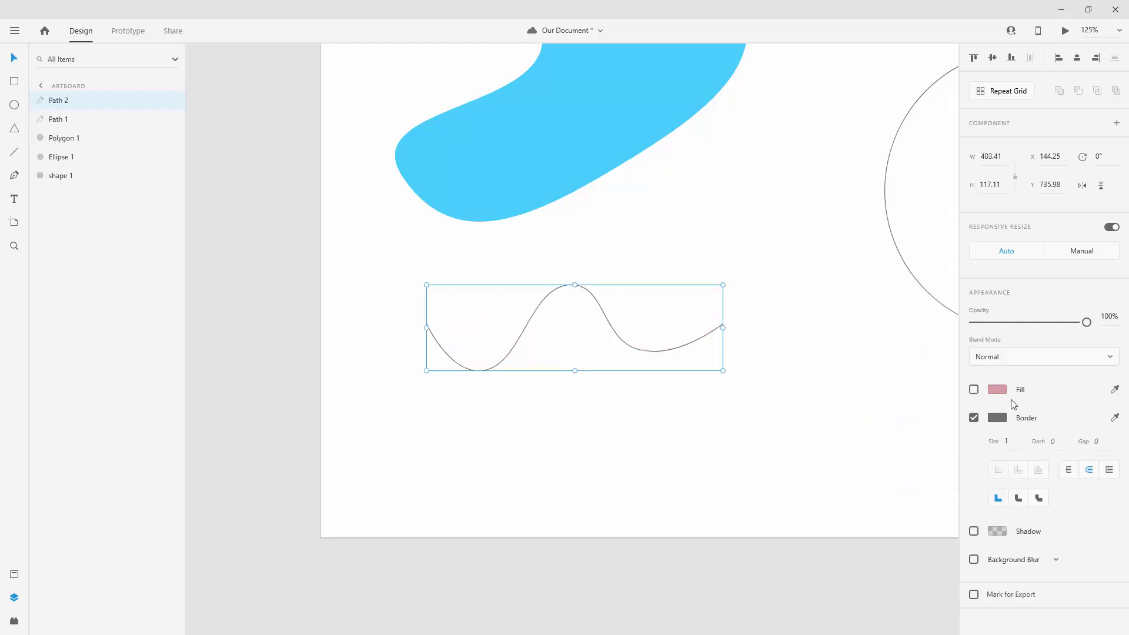
left_click(1007, 441)
type("20")
key("Return")
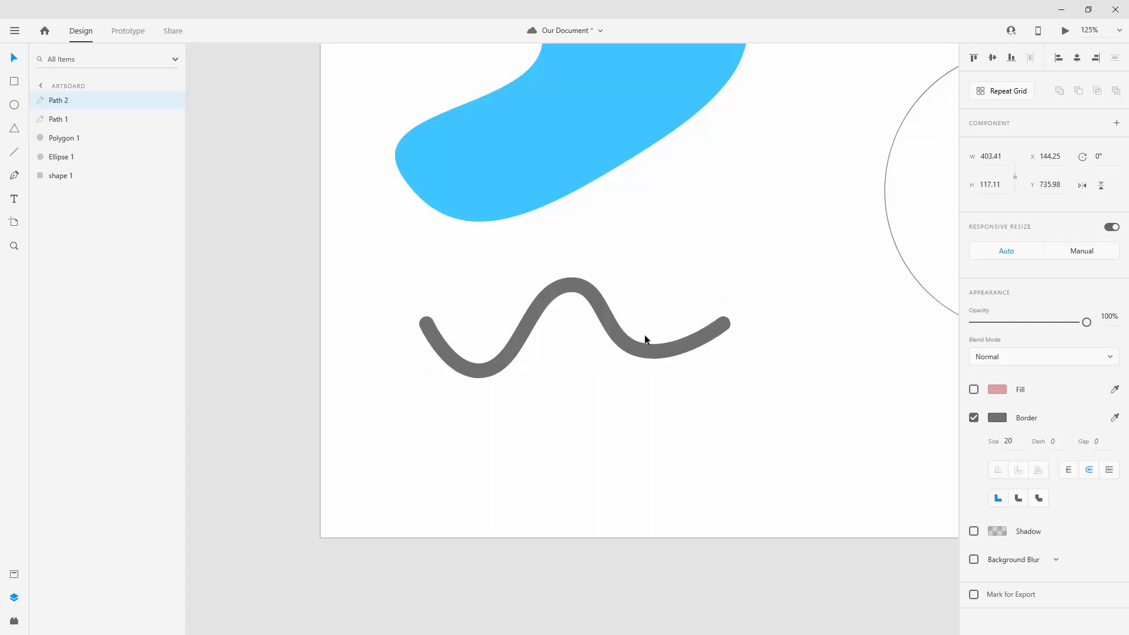